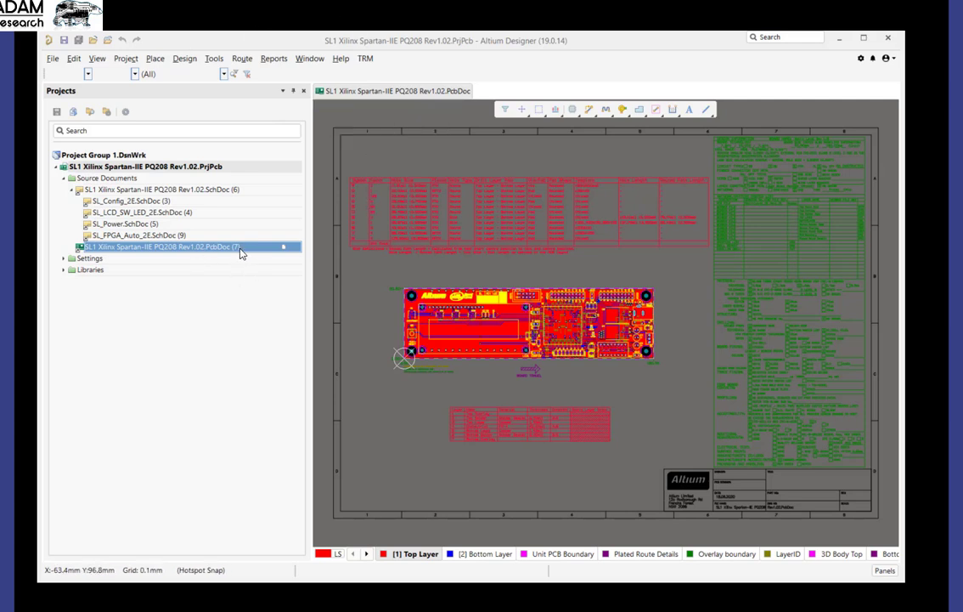
Export the SL1 Xilinx Spartan-IIE PQ208 board as a TRM data set with AD2TRM
{"action": "left_click", "coordinate": [365, 58]}
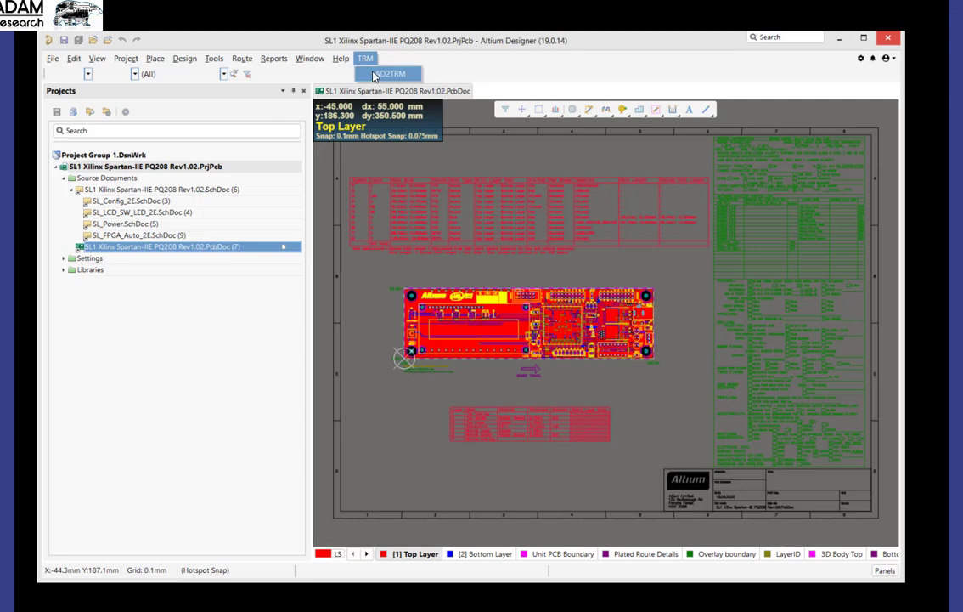
{"action": "left_click", "coordinate": [374, 74]}
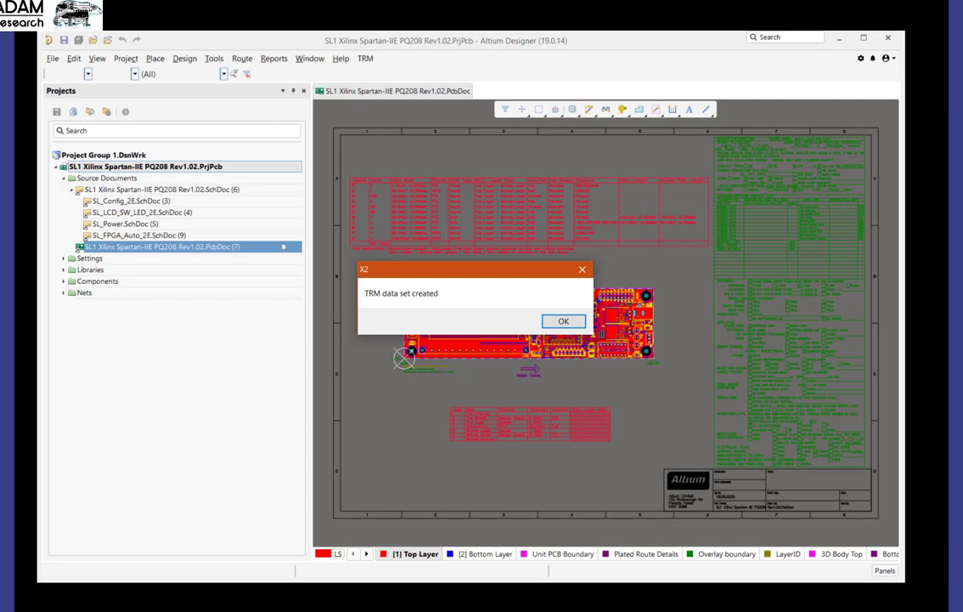
{"action": "left_click", "coordinate": [563, 320]}
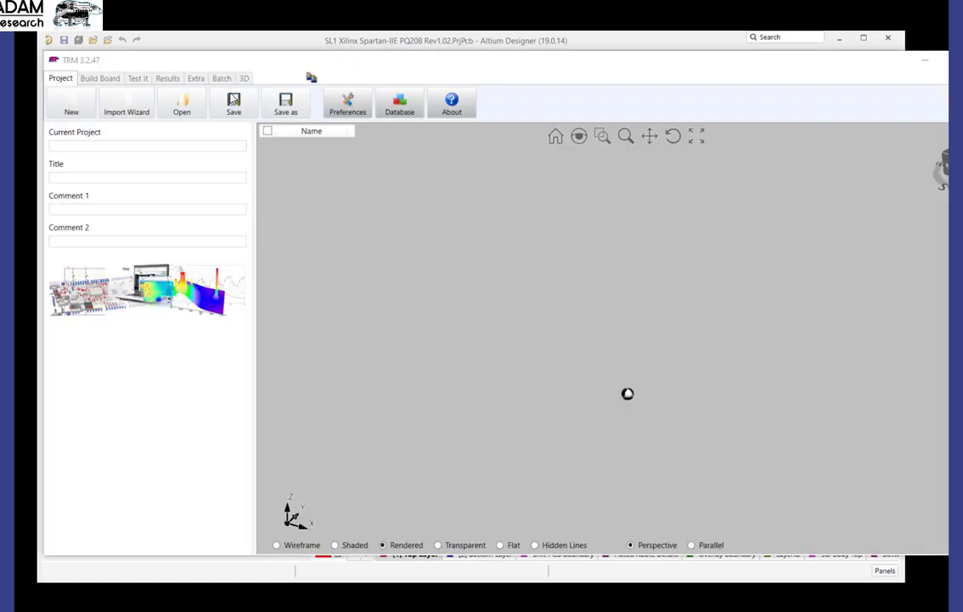
Set up an Altium import from the Temp folder into a new TRM project, with automatic conversion, FR4$TRM dielectric, 0.2 mm Thermo-Pixel and 25 micron plating
{"action": "left_click", "coordinate": [122, 107]}
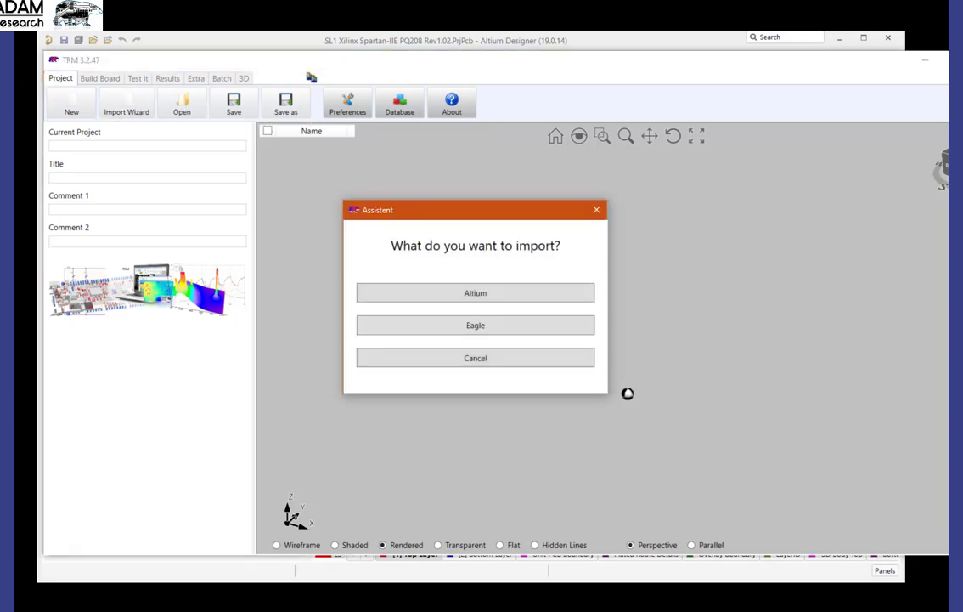
{"action": "left_click", "coordinate": [474, 295]}
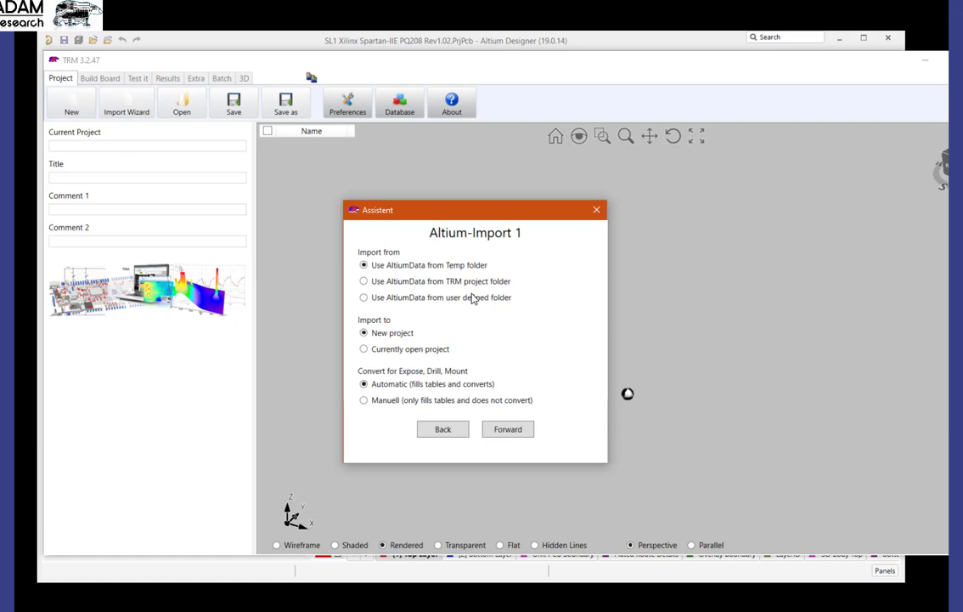
{"action": "left_click", "coordinate": [396, 355]}
{"action": "left_click", "coordinate": [498, 442]}
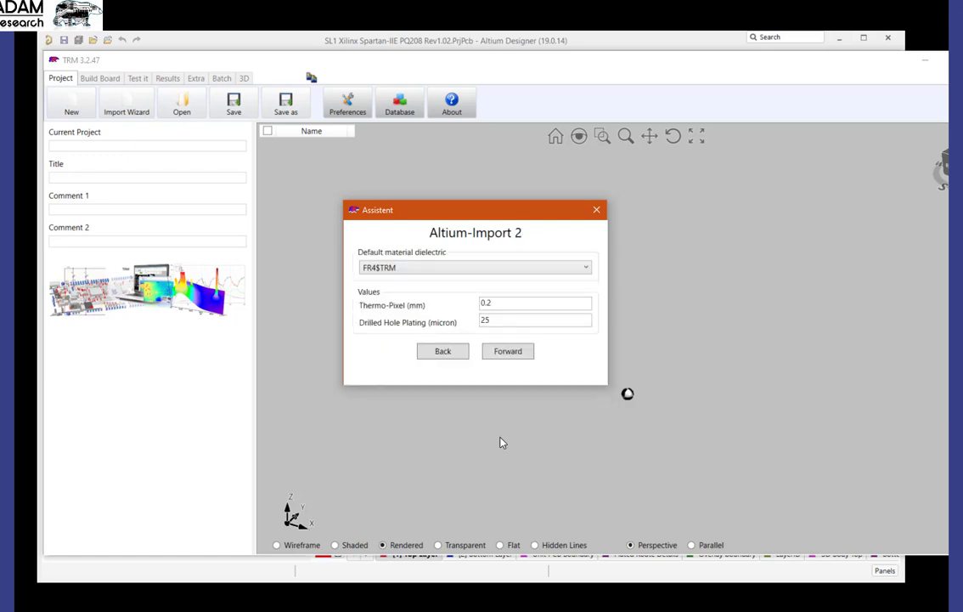
{"action": "left_click", "coordinate": [508, 350]}
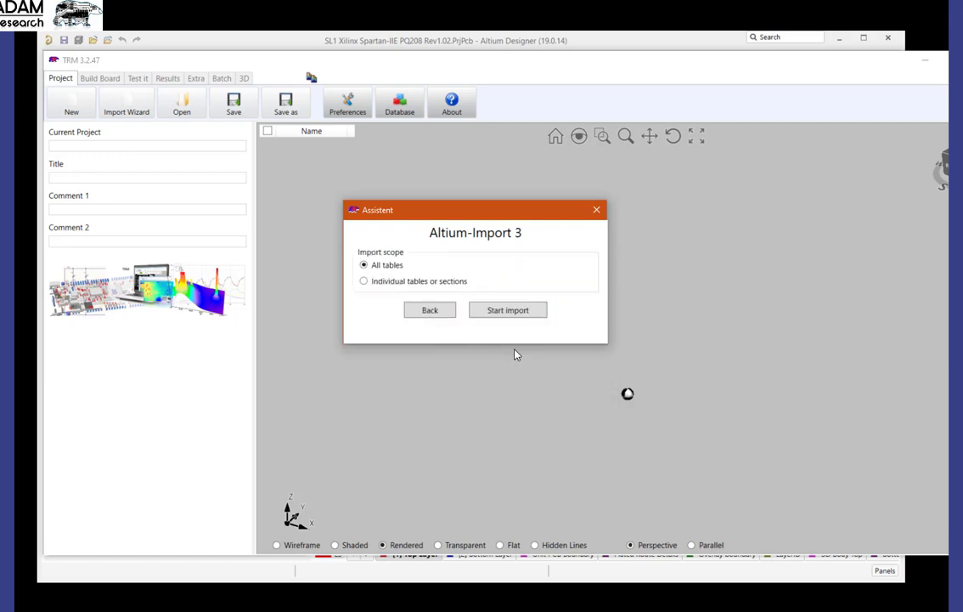
Import all tables into a new project file named AltiumDemo in the Video folder
{"action": "left_click", "coordinate": [507, 311]}
{"action": "type", "text": "AltiumD"}
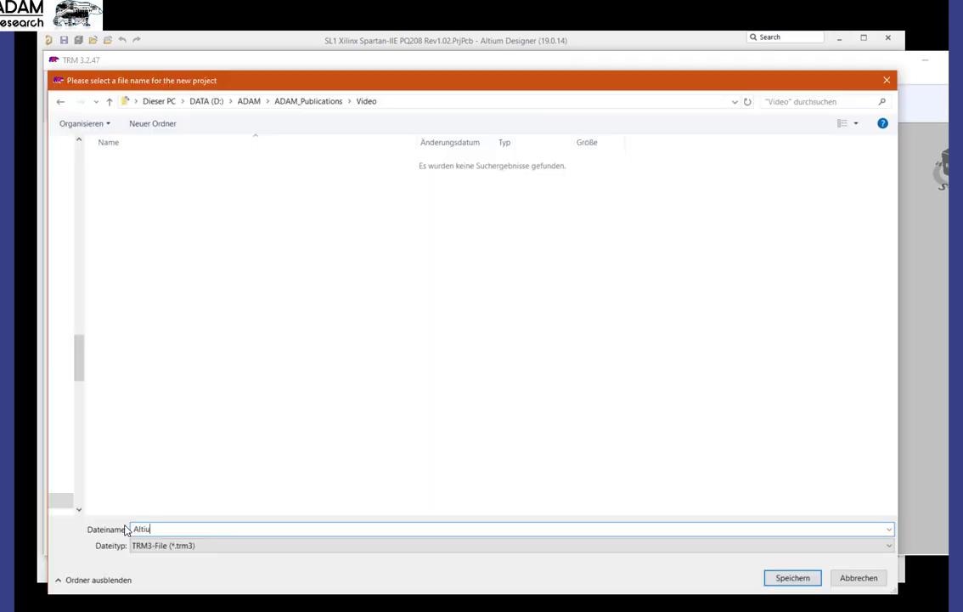
{"action": "type", "text": "emo"}
{"action": "left_click", "coordinate": [786, 580]}
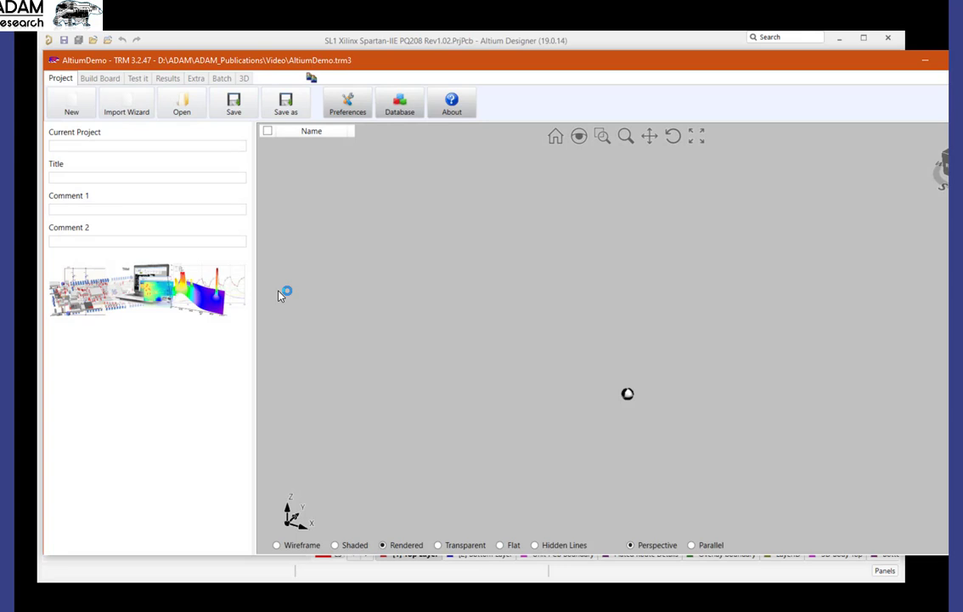
{"action": "left_click", "coordinate": [503, 355]}
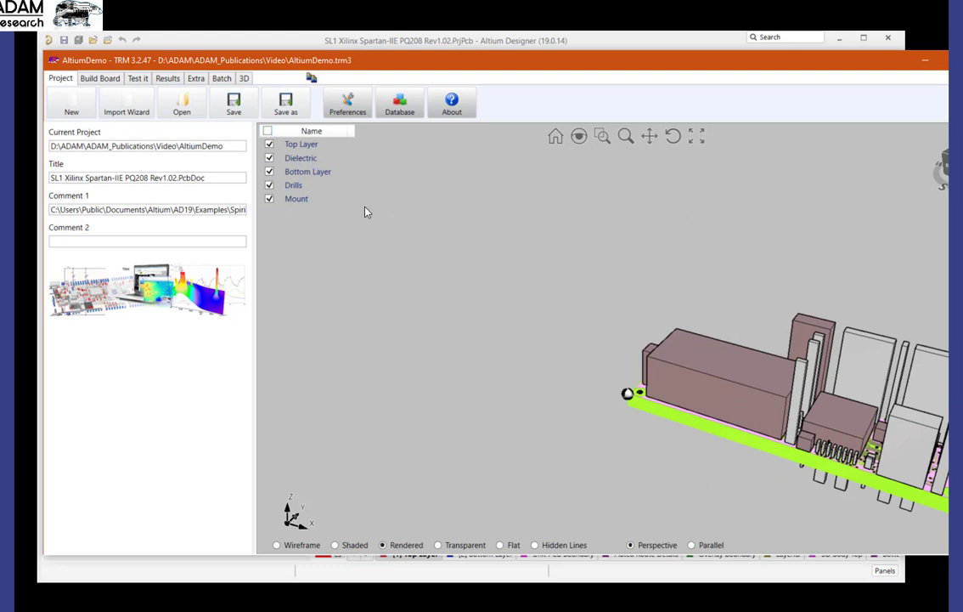
Isolate the Top Layer in the 3D board view and inspect its copper traces up close
{"action": "left_click", "coordinate": [270, 144]}
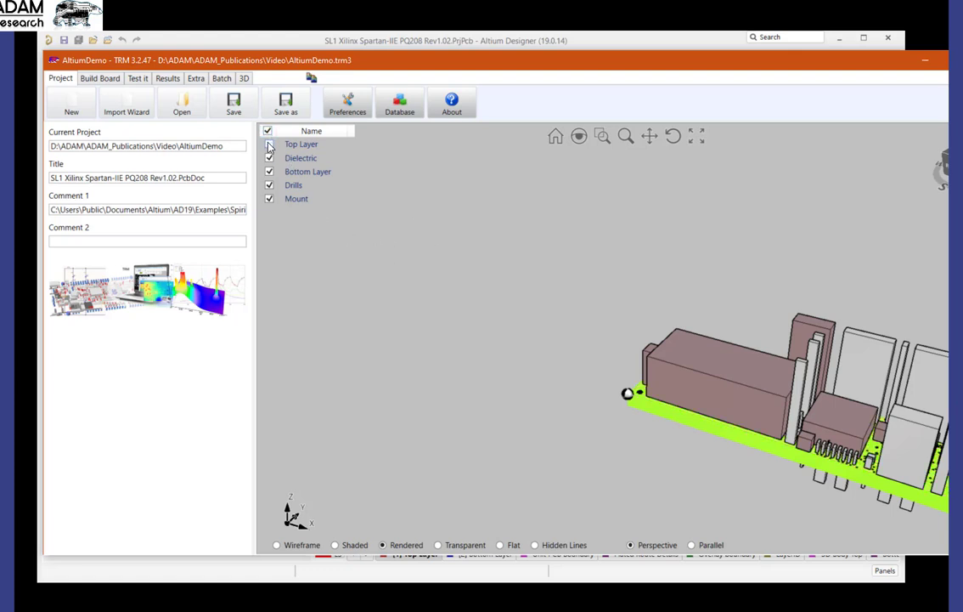
{"action": "left_click", "coordinate": [267, 130]}
{"action": "left_click", "coordinate": [270, 144]}
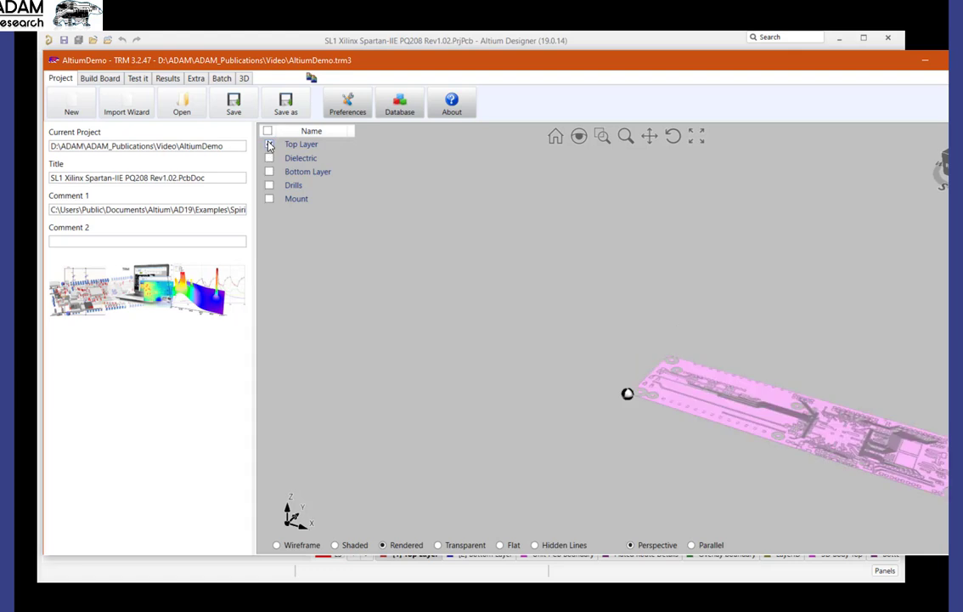
{"action": "scroll", "coordinate": [916, 502], "scroll_direction": "up", "scroll_amount": 3}
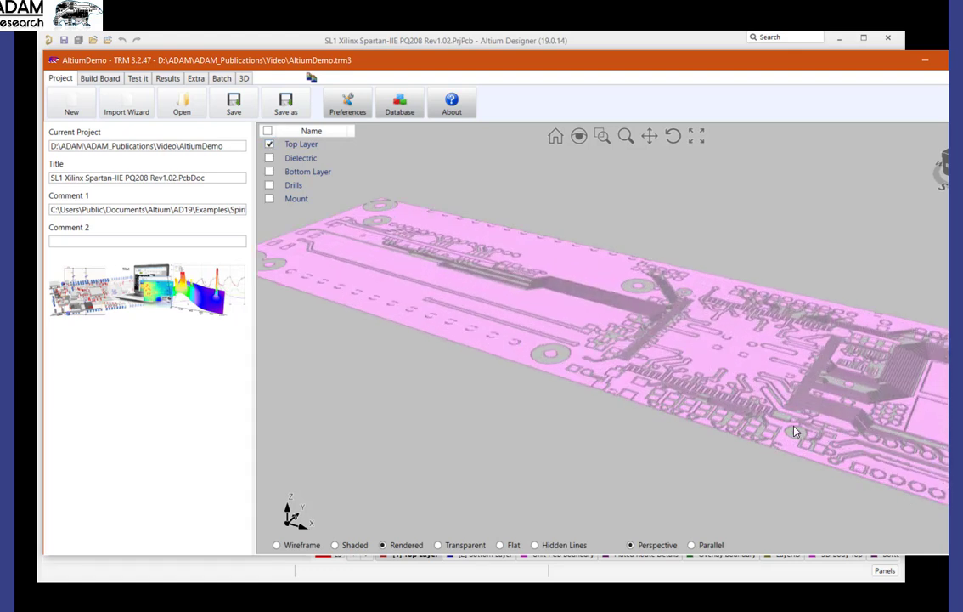
Add the Bottom Layer, Drills and Mount to the 3D view and inspect the board in Transparent rendering
{"action": "left_click", "coordinate": [270, 172]}
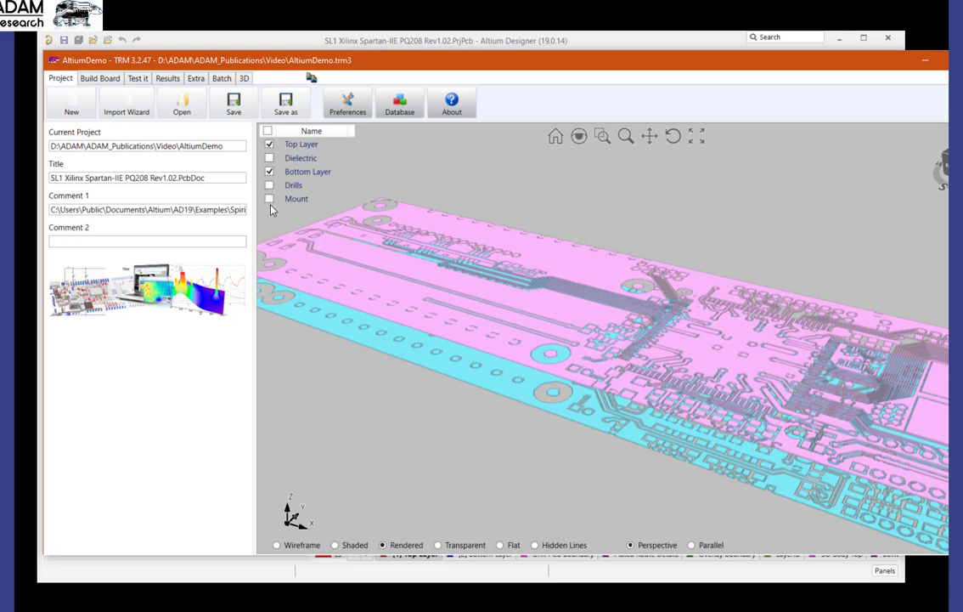
{"action": "left_click", "coordinate": [269, 185]}
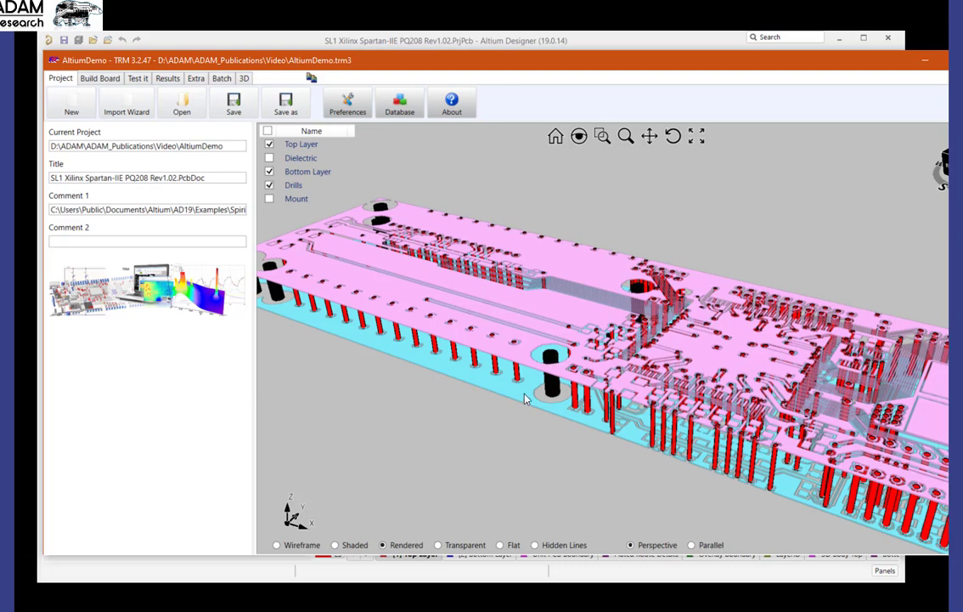
{"action": "left_click_drag", "start_coordinate": [467, 351], "coordinate": [442, 331]}
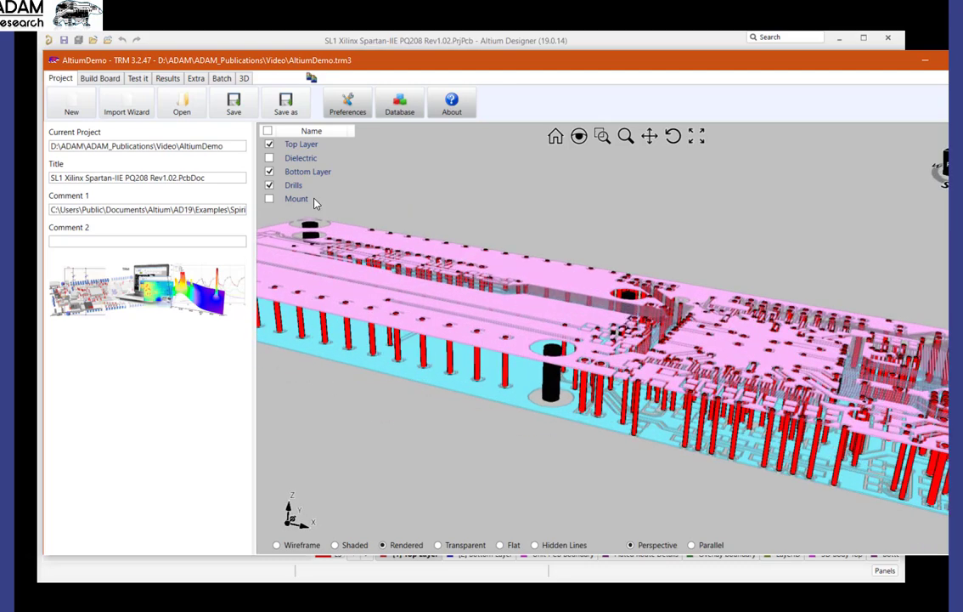
{"action": "left_click", "coordinate": [269, 199]}
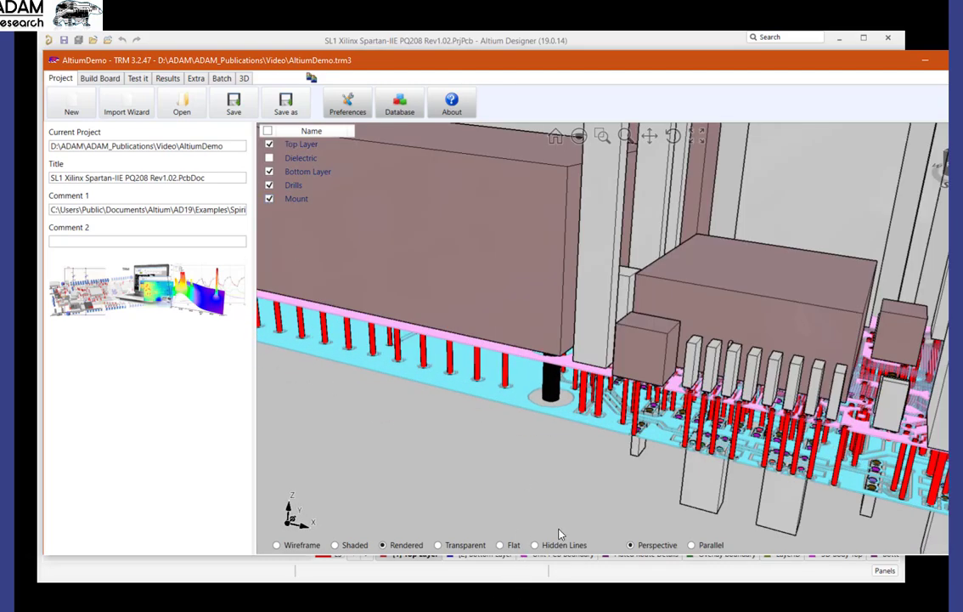
{"action": "scroll", "coordinate": [560, 428], "scroll_direction": "down", "scroll_amount": 5}
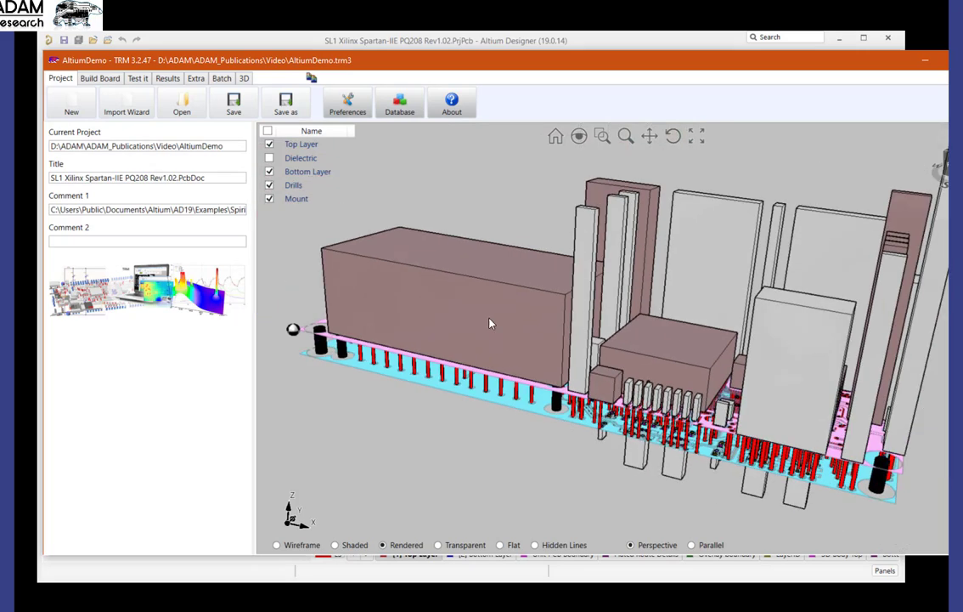
{"action": "left_click", "coordinate": [461, 544]}
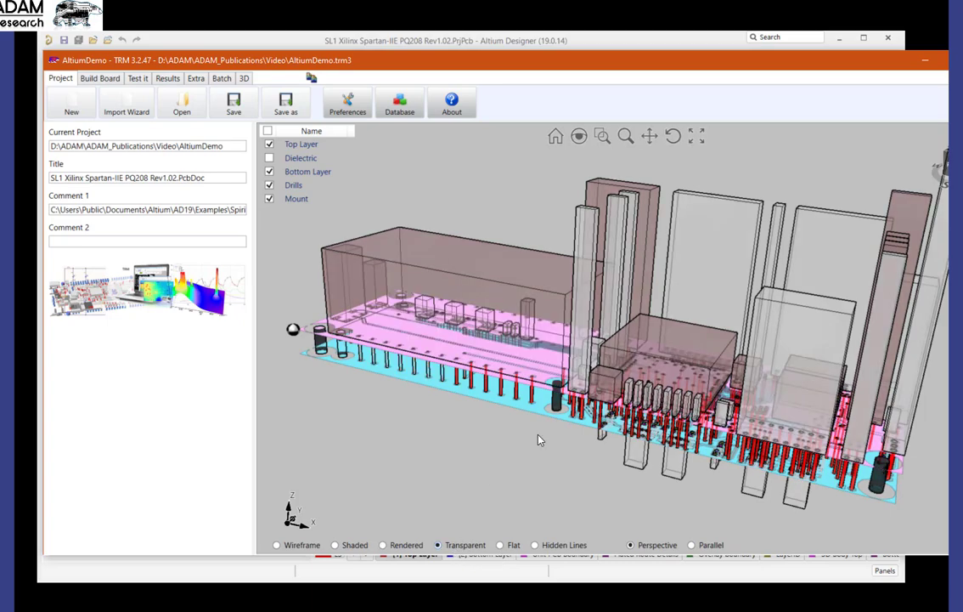
{"action": "left_click_drag", "start_coordinate": [476, 385], "coordinate": [361, 469]}
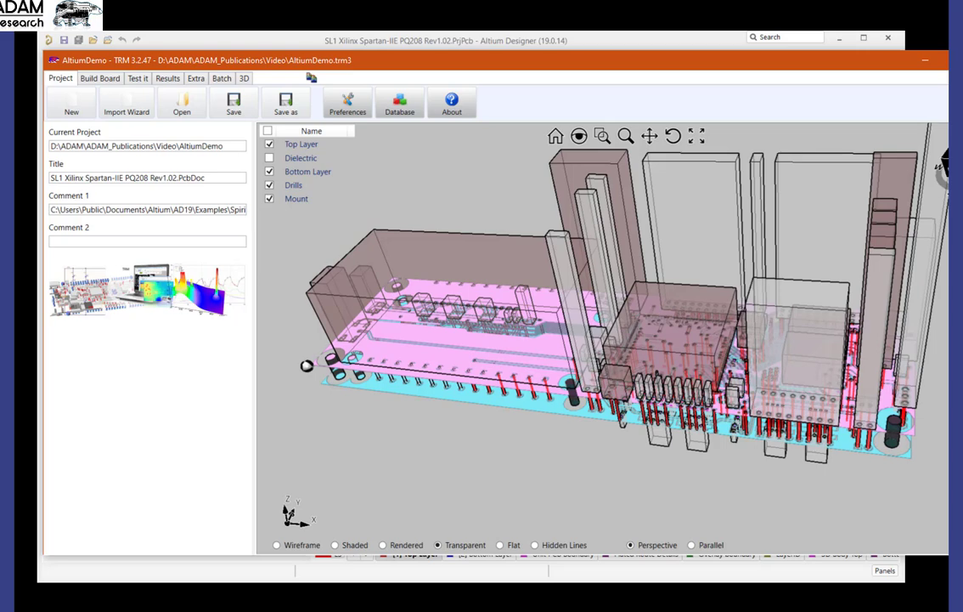
Review the imported layer stack, the drill files and the list of individual drills
{"action": "left_click", "coordinate": [104, 81]}
{"action": "left_click", "coordinate": [124, 103]}
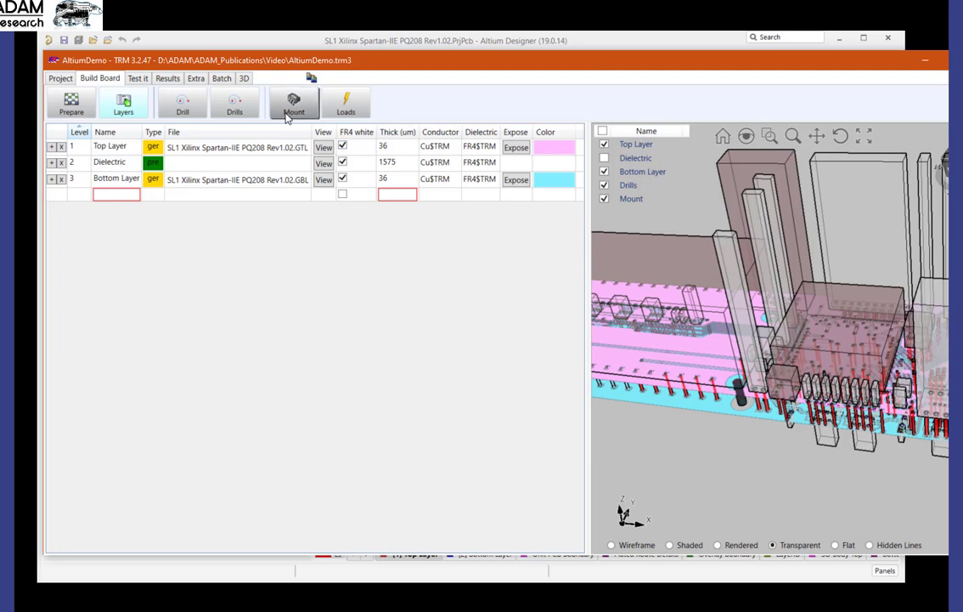
{"action": "left_click", "coordinate": [183, 103]}
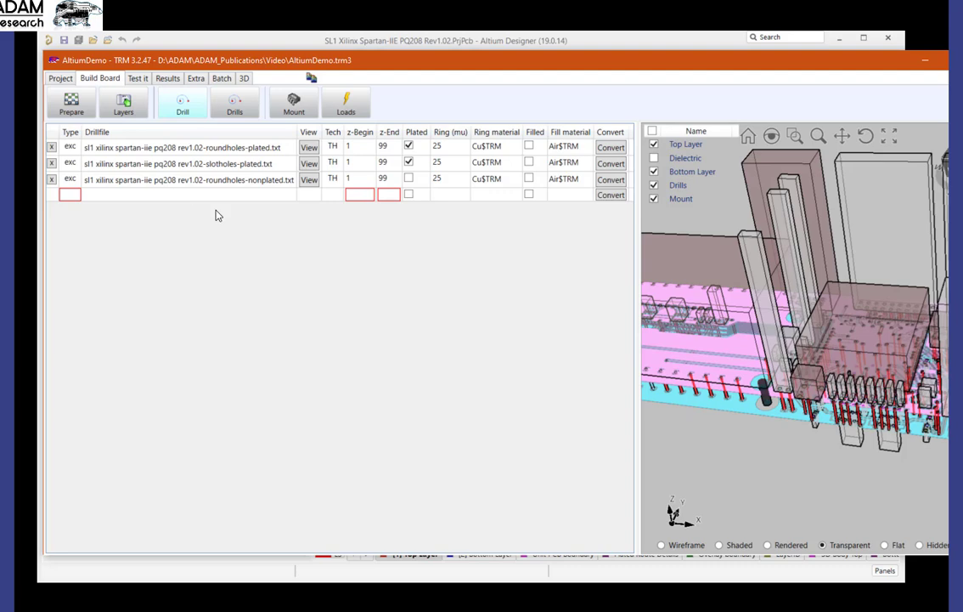
{"action": "left_click", "coordinate": [234, 103]}
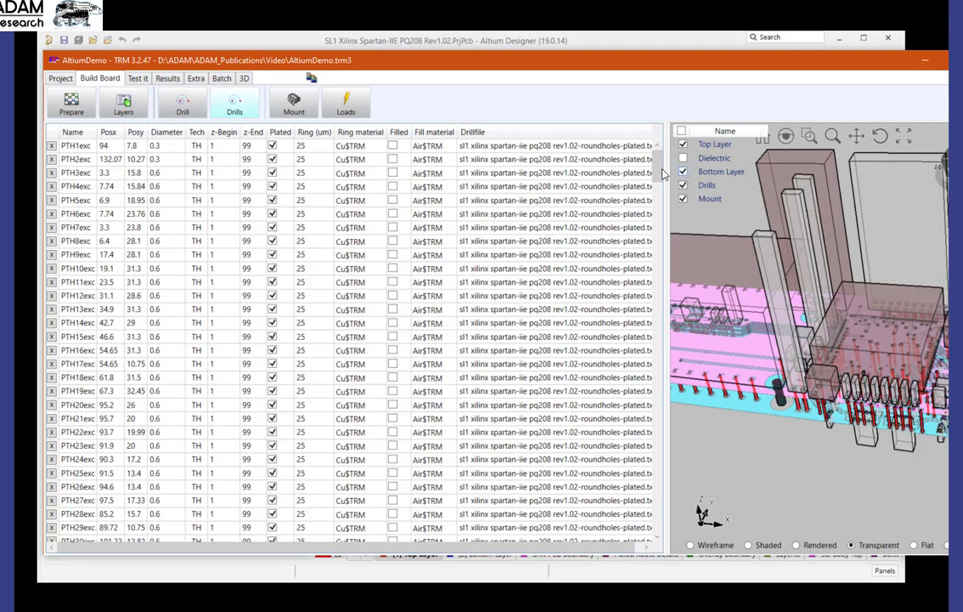
{"action": "left_click_drag", "start_coordinate": [658, 157], "coordinate": [655, 324]}
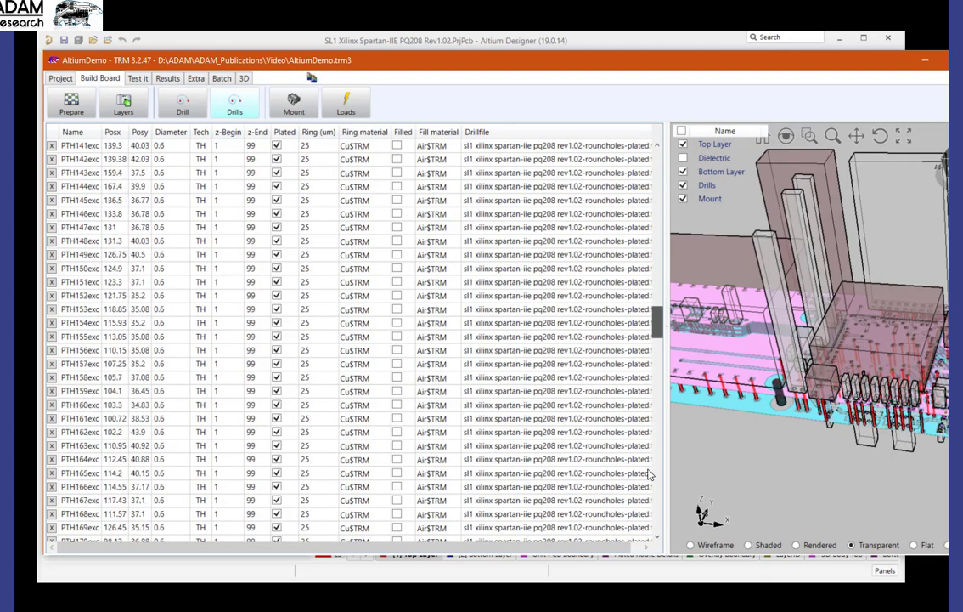
{"action": "left_click_drag", "start_coordinate": [650, 474], "coordinate": [627, 150]}
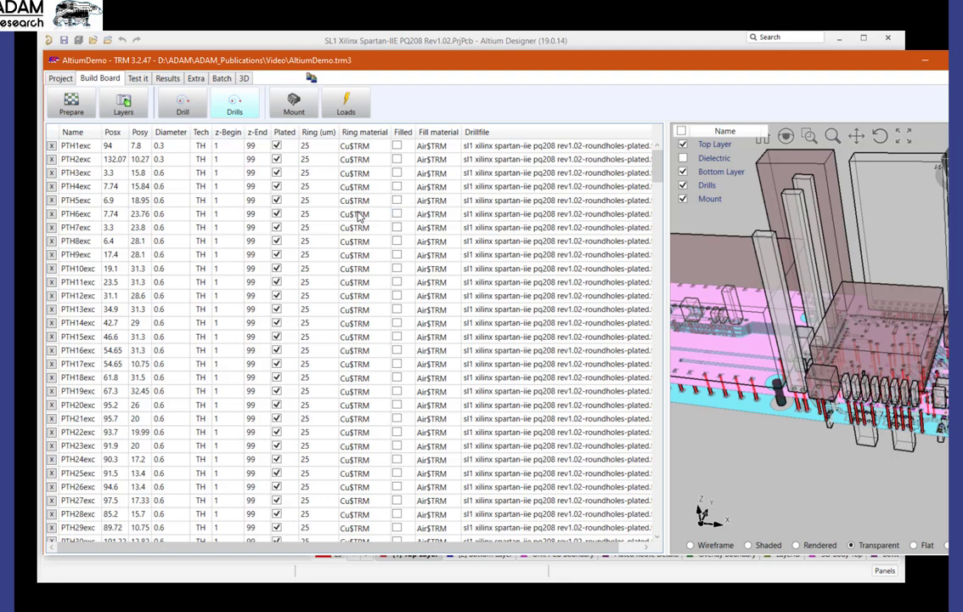
Review the imported component mount files and read through the full loads table from first to last entry
{"action": "left_click", "coordinate": [292, 104]}
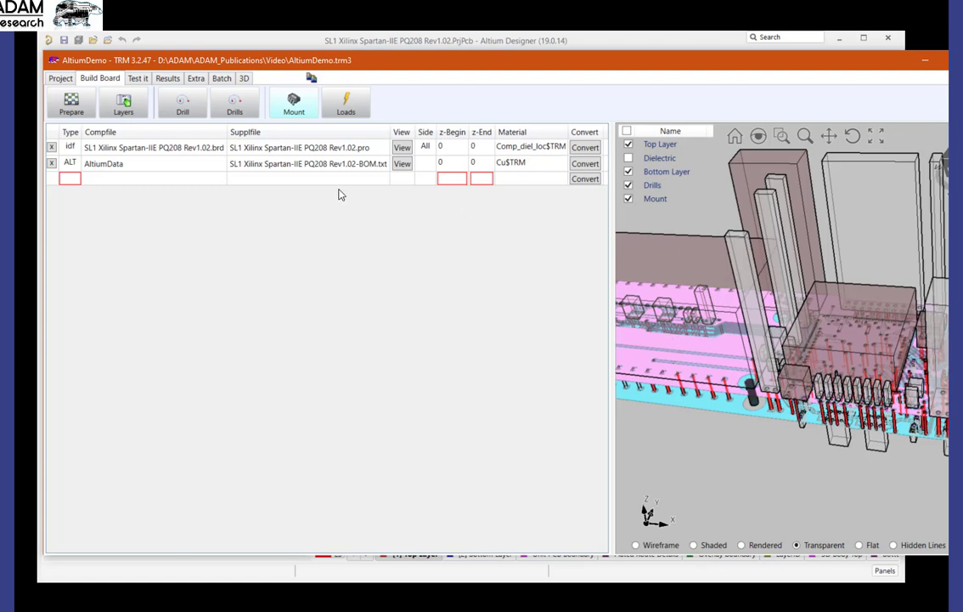
{"action": "left_click", "coordinate": [345, 111]}
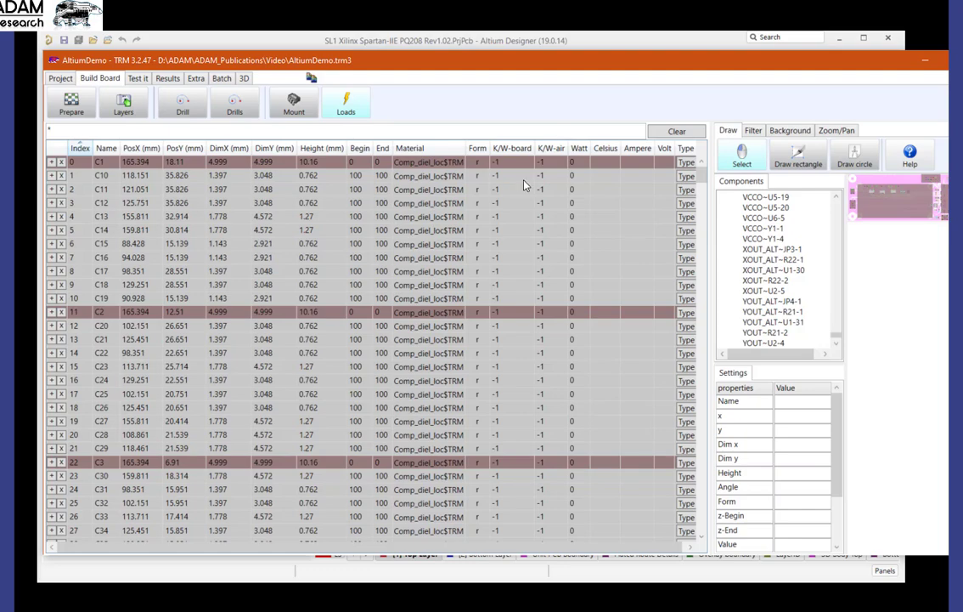
{"action": "scroll", "coordinate": [707, 271], "scroll_direction": "down", "scroll_amount": 2}
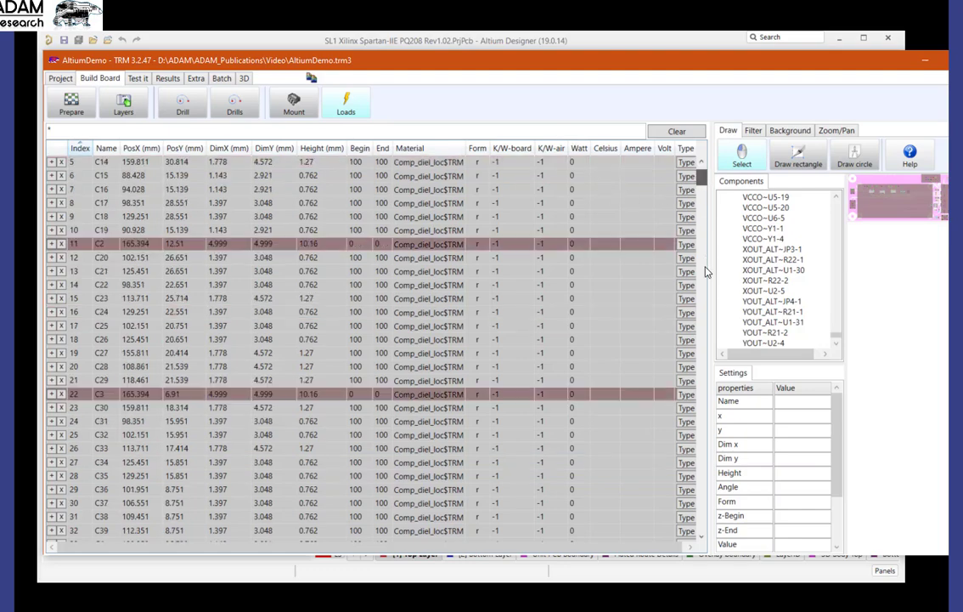
{"action": "scroll", "coordinate": [707, 271], "scroll_direction": "down", "scroll_amount": 20}
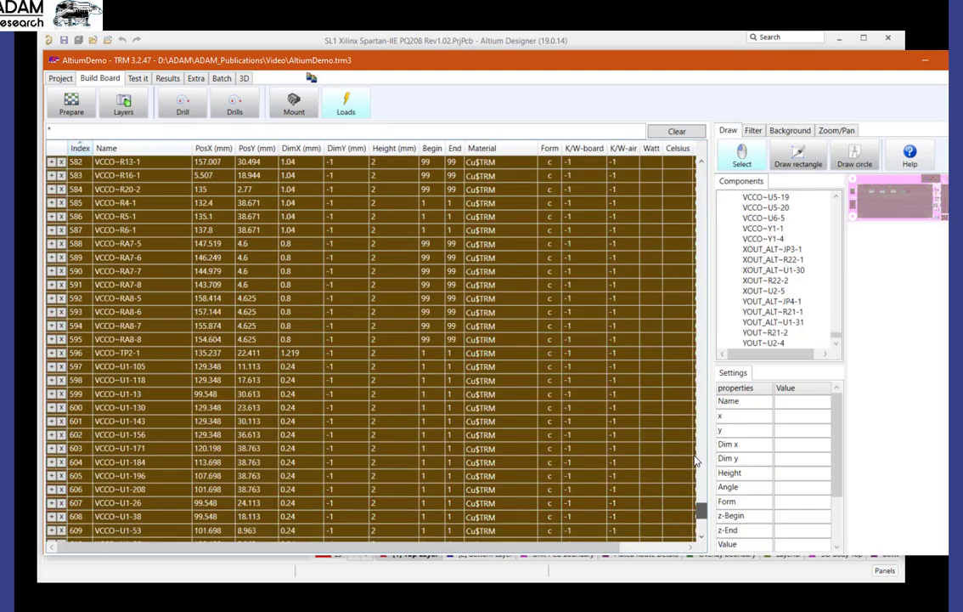
{"action": "scroll", "coordinate": [695, 460], "scroll_direction": "down", "scroll_amount": 7}
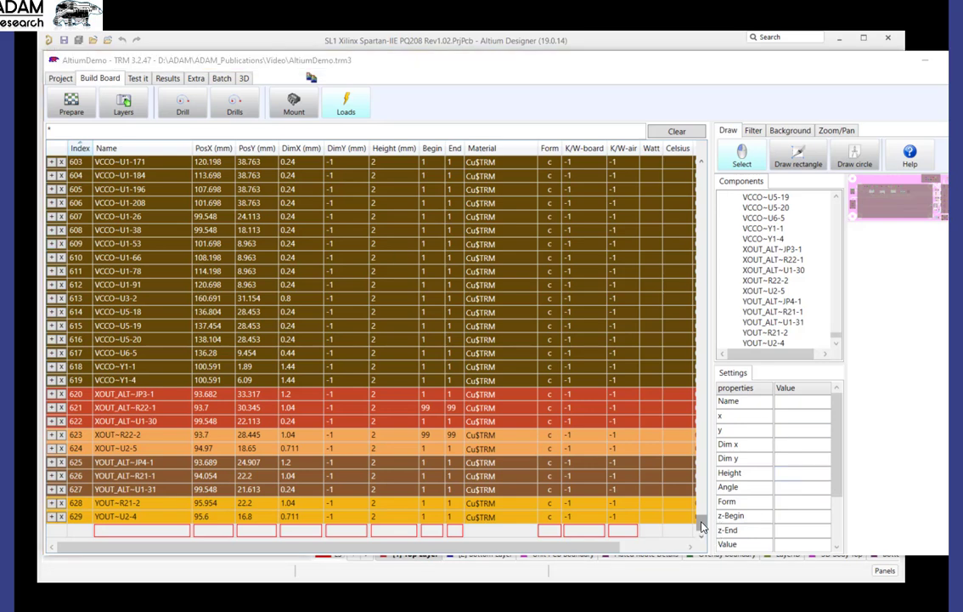
{"action": "left_click_drag", "start_coordinate": [702, 526], "coordinate": [710, 158]}
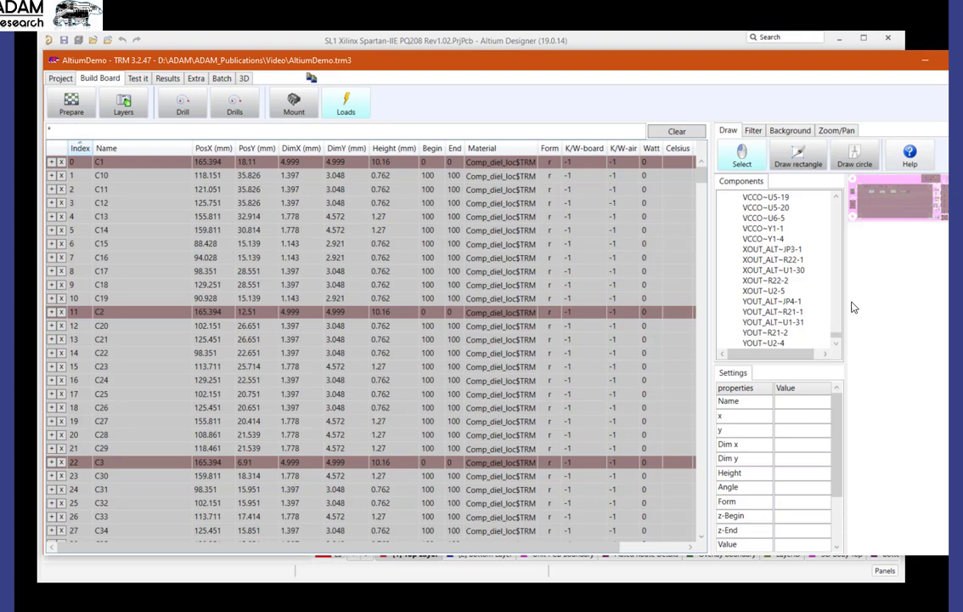
Select component U1 on the board drawing and set its heat load to 1 Watt
{"action": "left_click_drag", "start_coordinate": [712, 280], "coordinate": [501, 281]}
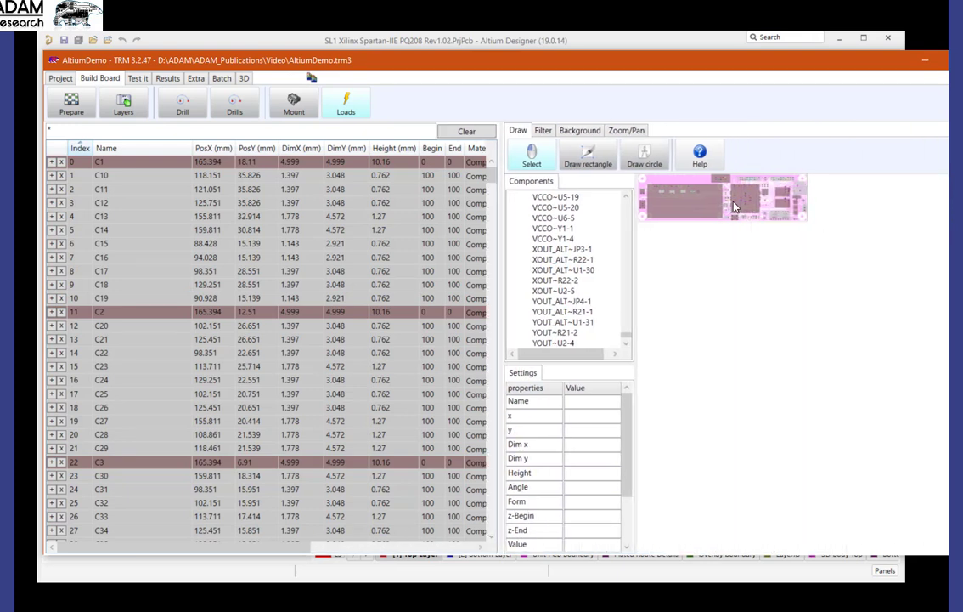
{"action": "left_click", "coordinate": [735, 207]}
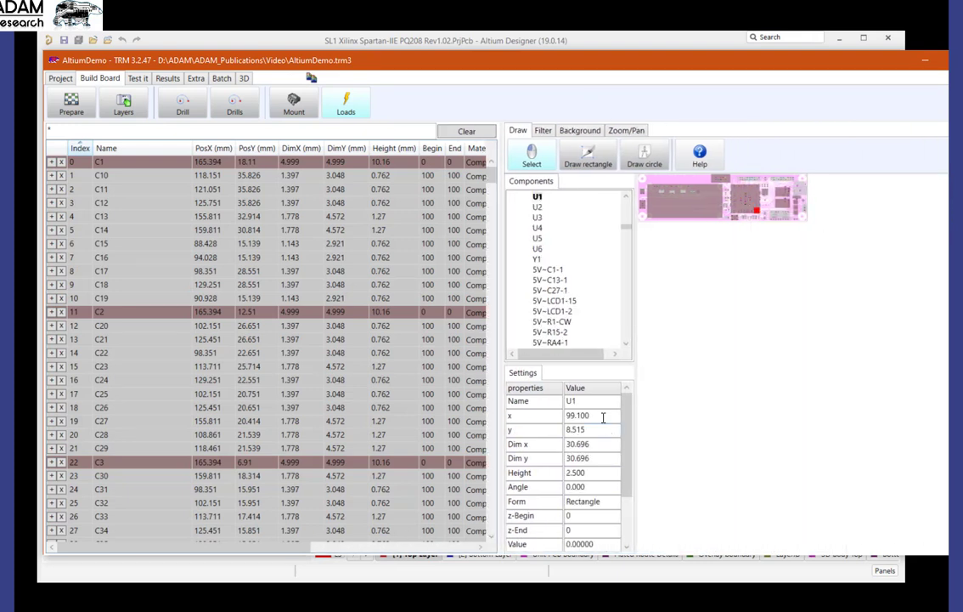
{"action": "scroll", "coordinate": [583, 530], "scroll_direction": "down", "scroll_amount": 1}
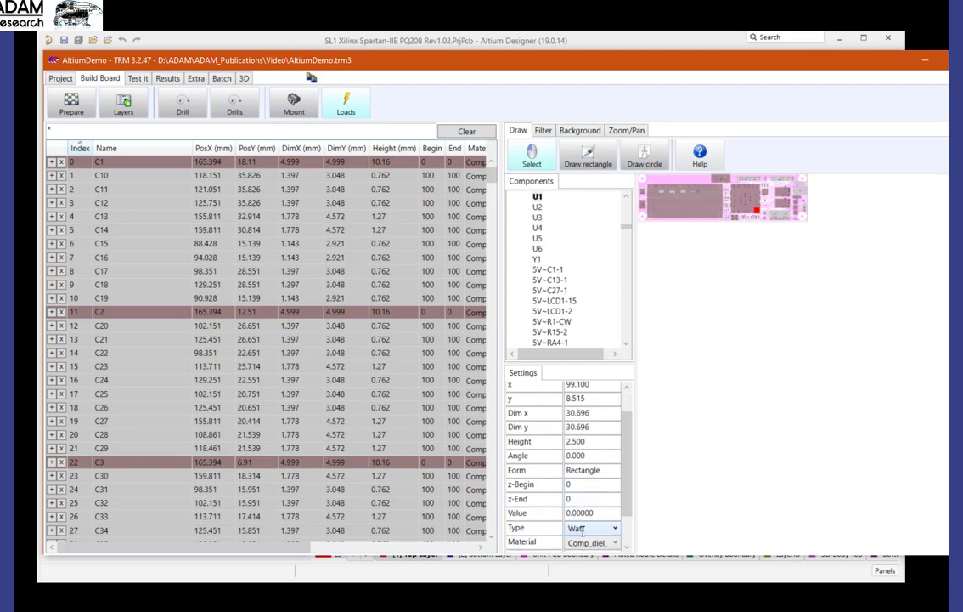
{"action": "double_click", "coordinate": [577, 513]}
{"action": "type", "text": "1"}
{"action": "key", "text": "Return"}
{"action": "key", "text": "Home"}
{"action": "left_click_drag", "start_coordinate": [500, 390], "coordinate": [716, 393]}
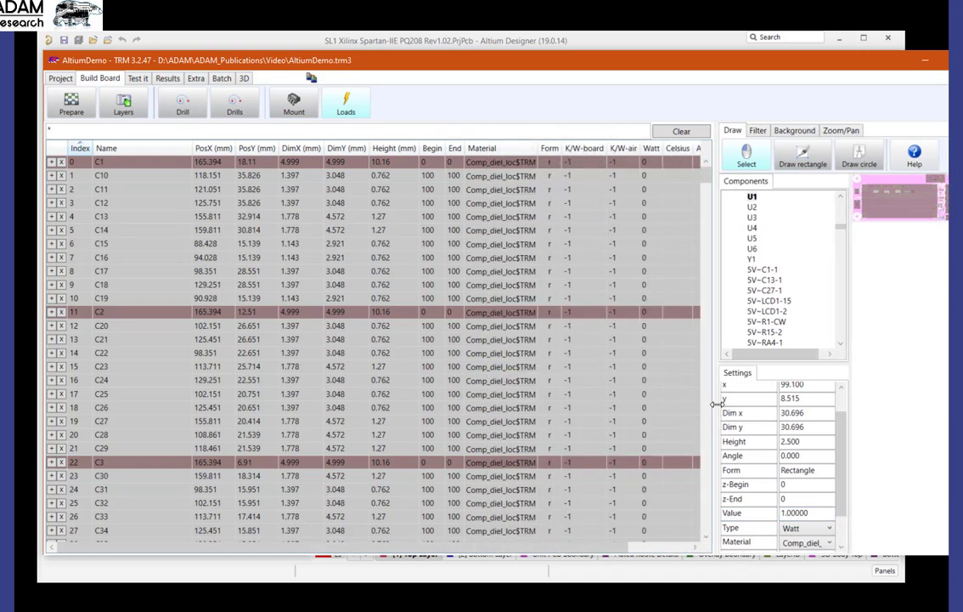
Set the Watt value of the components LED0 through LED9 to 0.1 in the loads table
{"action": "scroll", "coordinate": [583, 492], "scroll_direction": "down", "scroll_amount": 7}
{"action": "scroll", "coordinate": [586, 448], "scroll_direction": "down", "scroll_amount": 8}
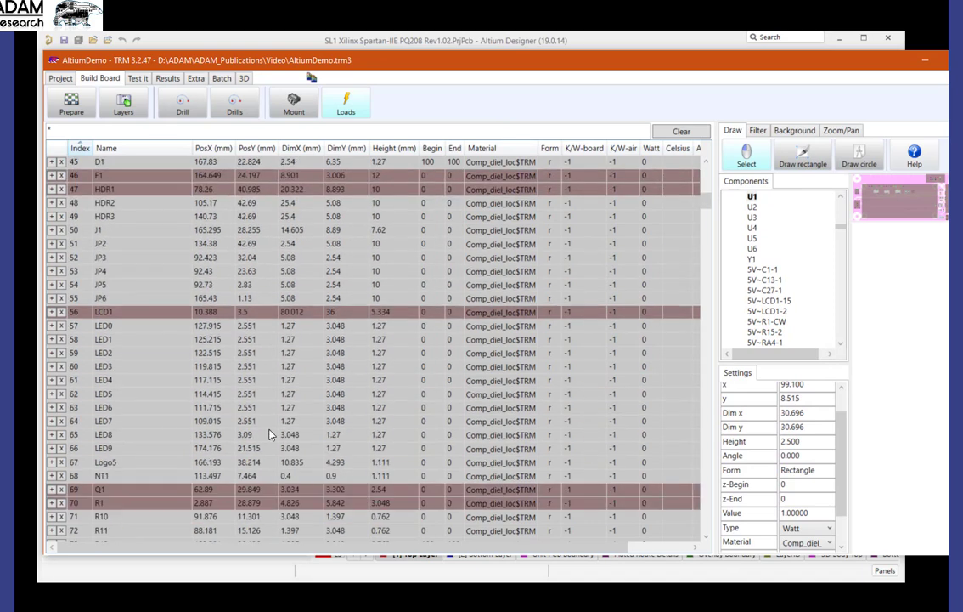
{"action": "left_click", "coordinate": [654, 327]}
{"action": "left_click", "coordinate": [646, 461], "text": "shift"}
{"action": "right_click", "coordinate": [657, 460]}
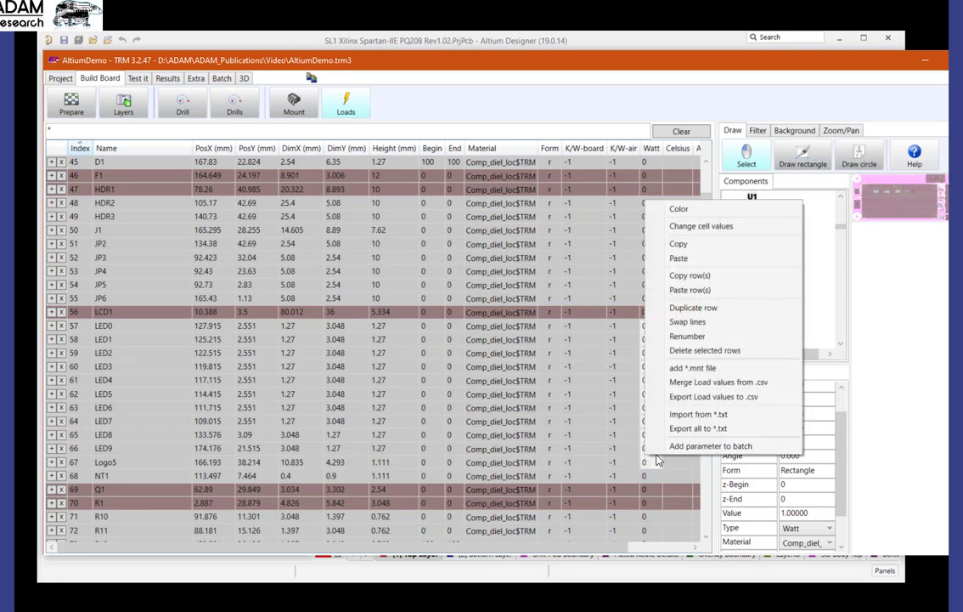
{"action": "left_click", "coordinate": [699, 225]}
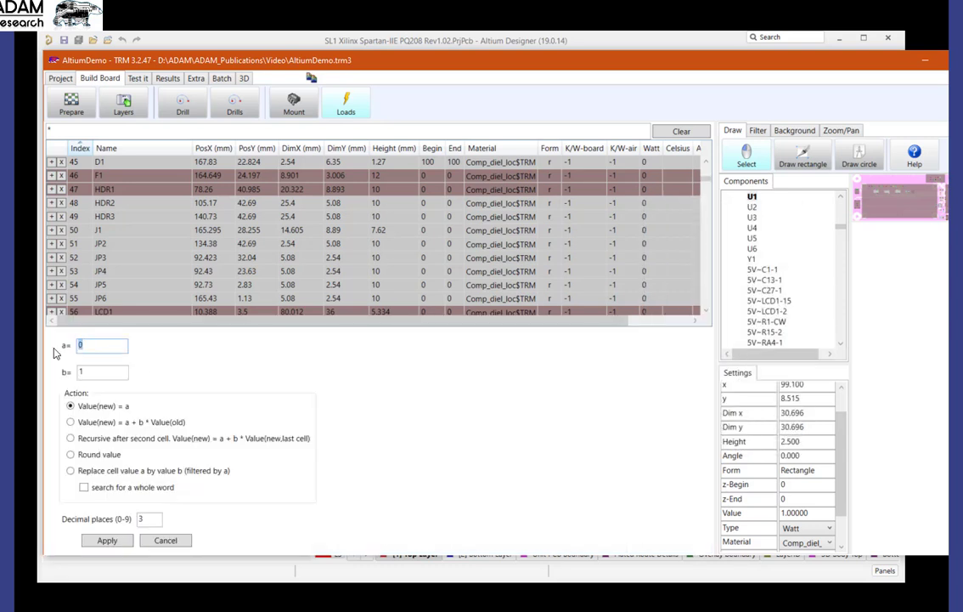
{"action": "type", "text": "0.1"}
{"action": "left_click", "coordinate": [108, 540]}
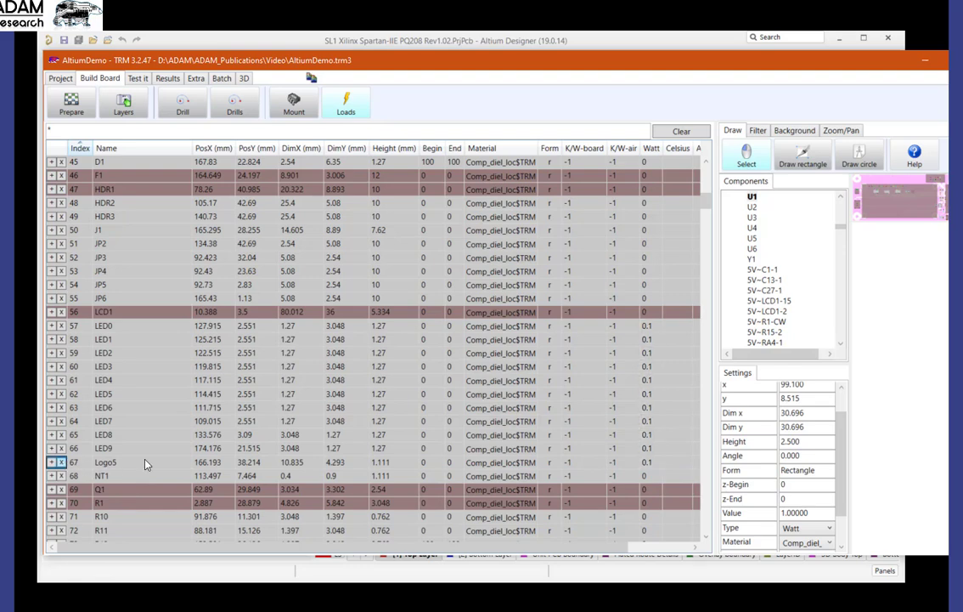
Delete the Logo5 row from the loads table and check the rows around it
{"action": "left_click", "coordinate": [61, 463]}
{"action": "scroll", "coordinate": [170, 508], "scroll_direction": "down", "scroll_amount": 2}
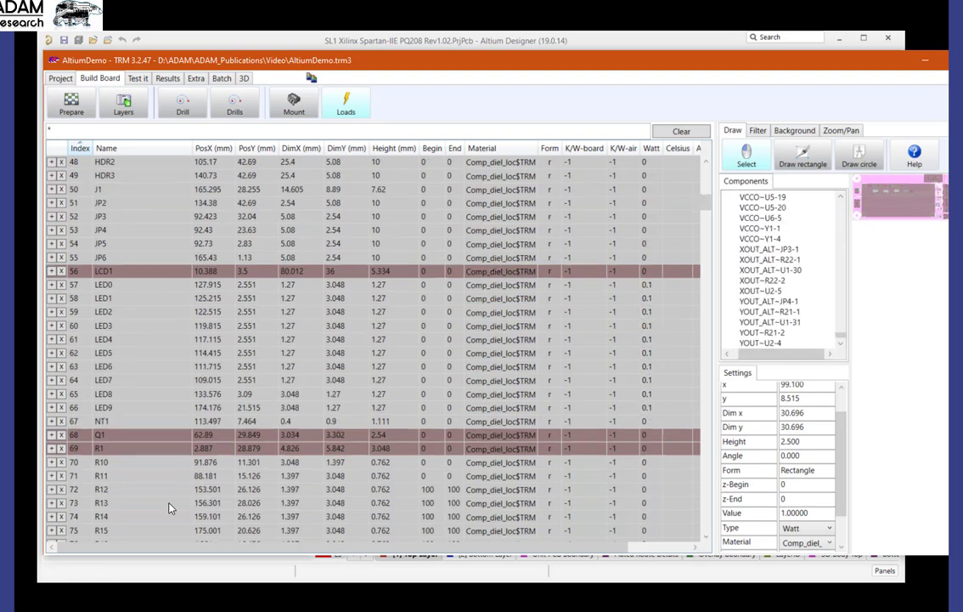
{"action": "scroll", "coordinate": [170, 507], "scroll_direction": "up", "scroll_amount": 3}
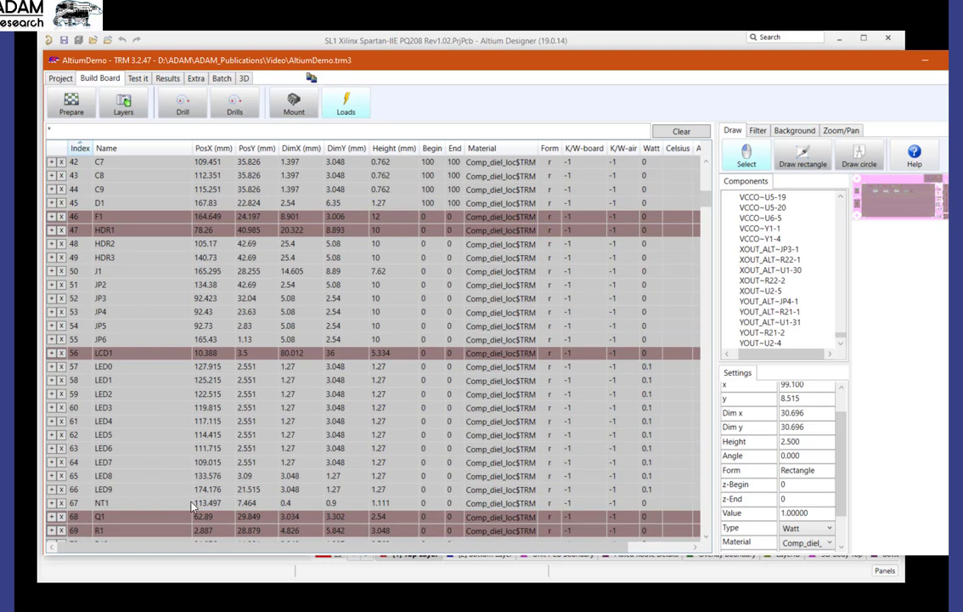
Run a fresh current and temperature calculation with the existing solver settings and check the final summary in the log
{"action": "left_click", "coordinate": [134, 79]}
{"action": "left_click", "coordinate": [124, 104]}
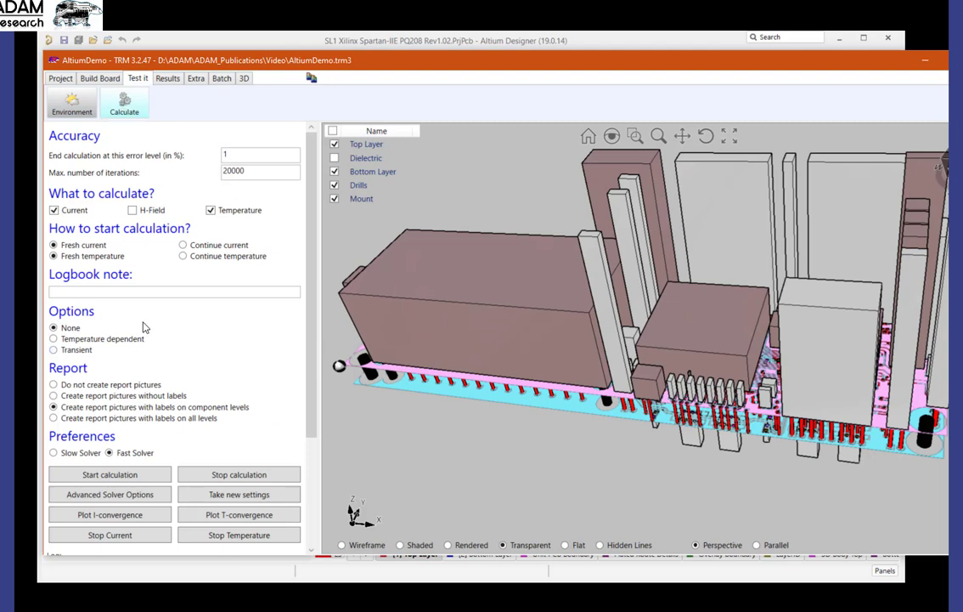
{"action": "left_click", "coordinate": [108, 477]}
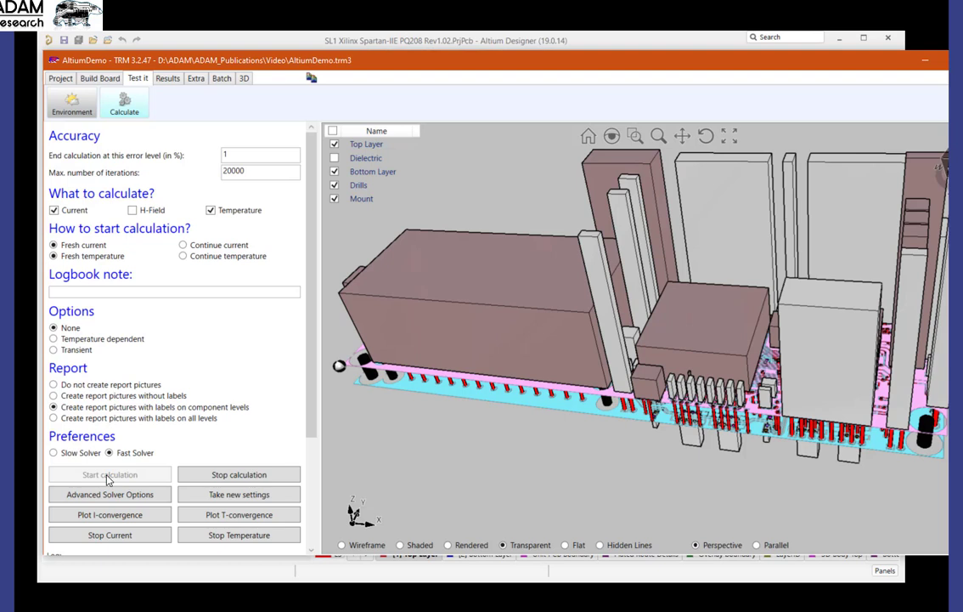
{"action": "scroll", "coordinate": [181, 491], "scroll_direction": "down", "scroll_amount": 3}
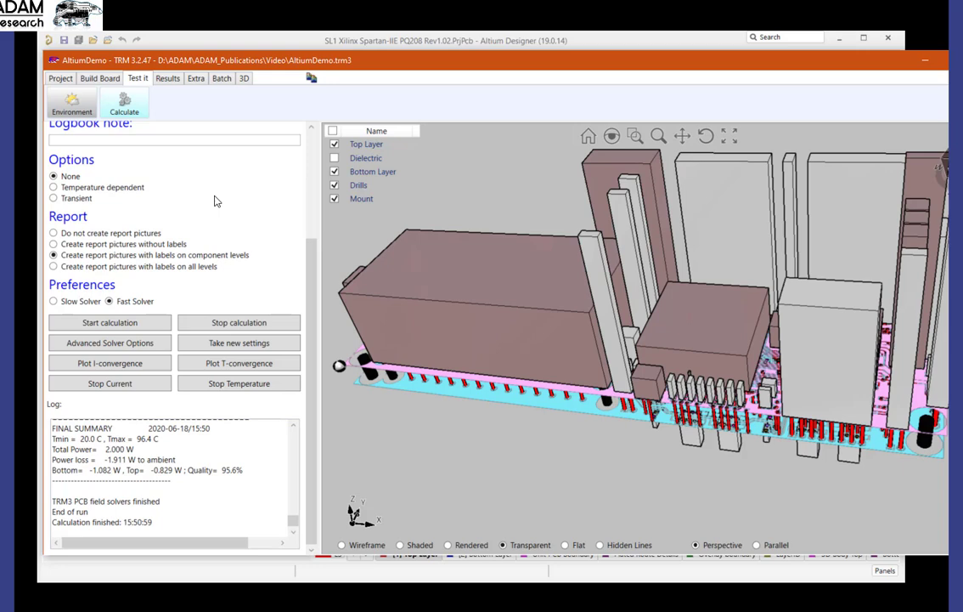
View the Top Layer and Comp_top temperature plots, and probe the temperatures of U1 and the LED row on Comp_top
{"action": "left_click", "coordinate": [167, 79]}
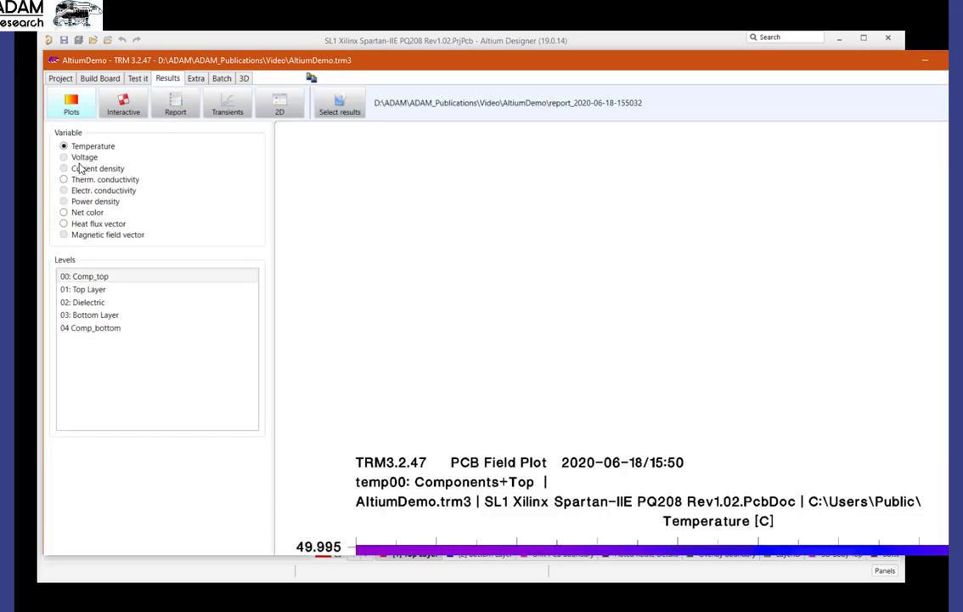
{"action": "left_click", "coordinate": [80, 290]}
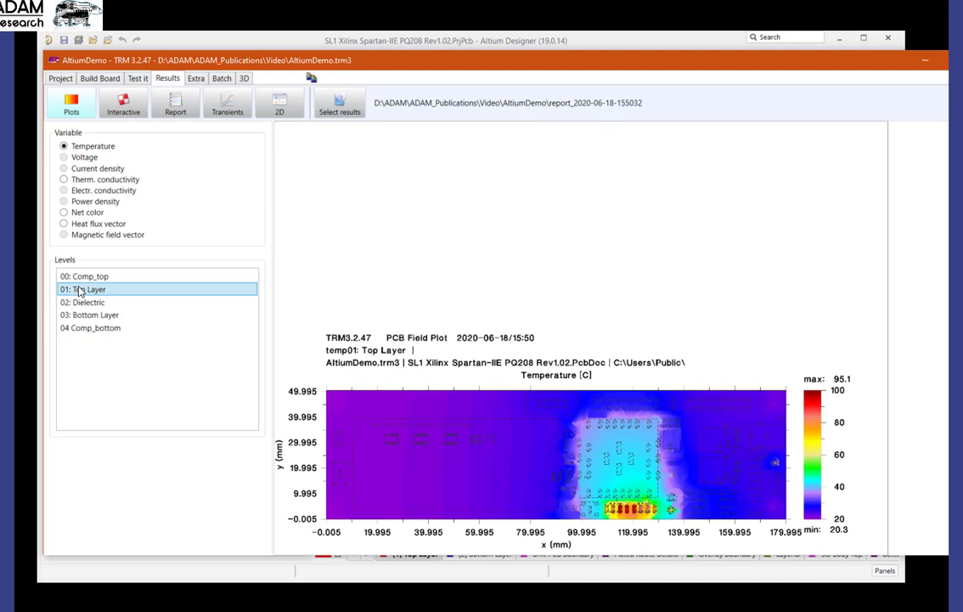
{"action": "left_click", "coordinate": [78, 277]}
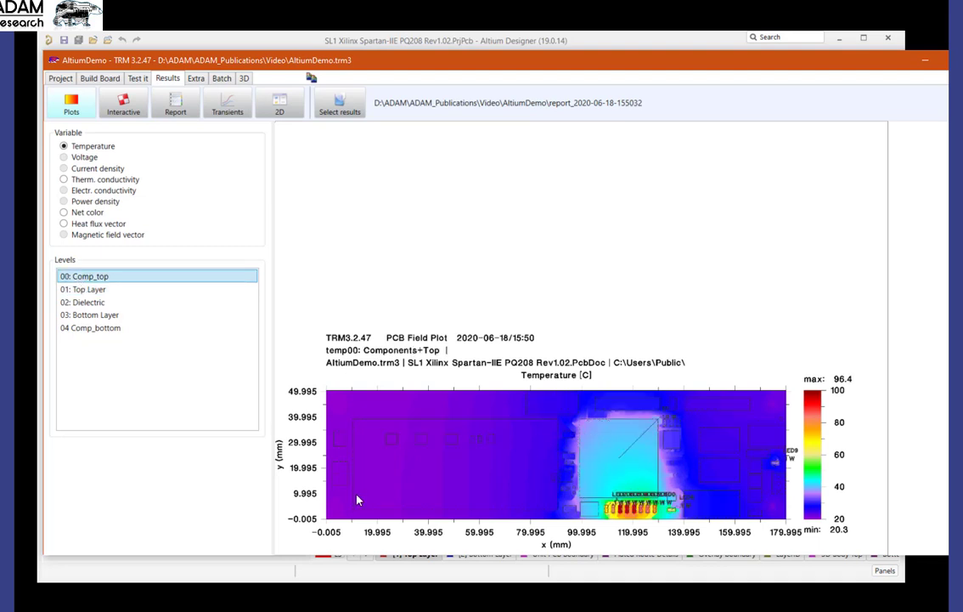
{"action": "left_click", "coordinate": [606, 466]}
{"action": "left_click", "coordinate": [629, 514]}
{"action": "left_click", "coordinate": [728, 273]}
{"action": "scroll", "coordinate": [725, 353], "scroll_direction": "up", "scroll_amount": 3}
{"action": "left_click_drag", "start_coordinate": [617, 510], "coordinate": [451, 287]}
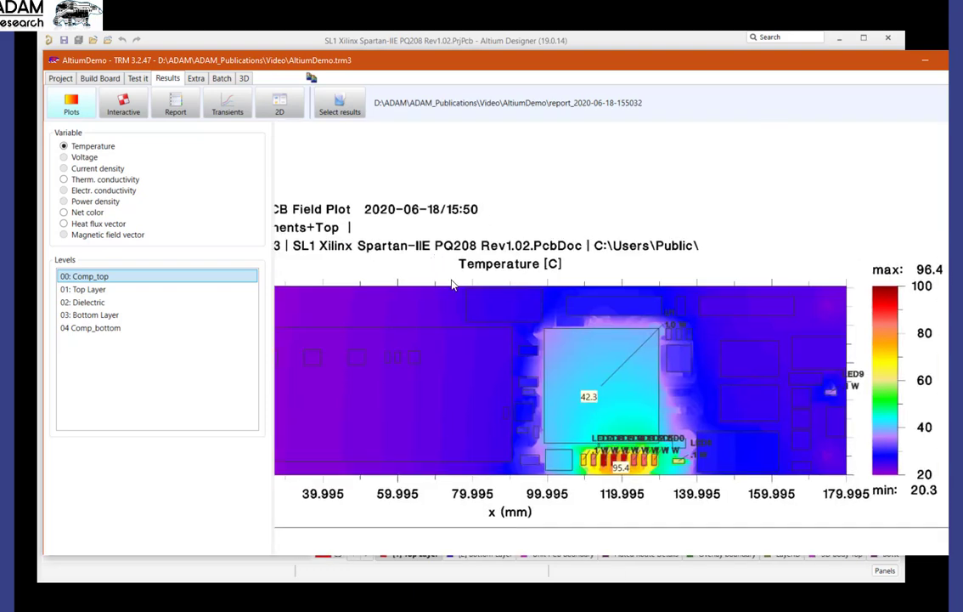
Compare the temperature plots of the Top Layer, Dielectric and Bottom Layer, ending on the Top Layer
{"action": "left_click", "coordinate": [83, 289]}
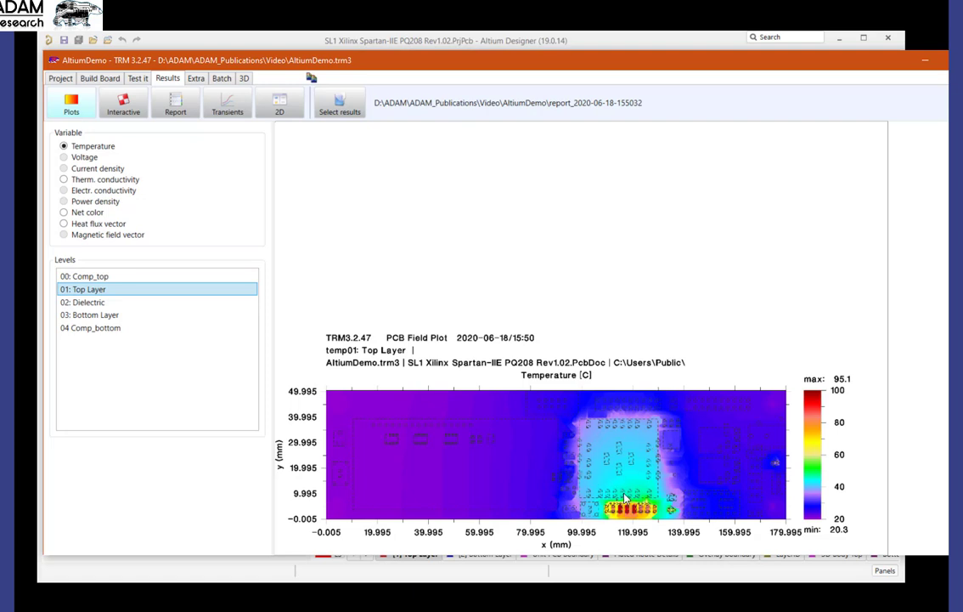
{"action": "left_click", "coordinate": [70, 303]}
{"action": "left_click", "coordinate": [78, 316]}
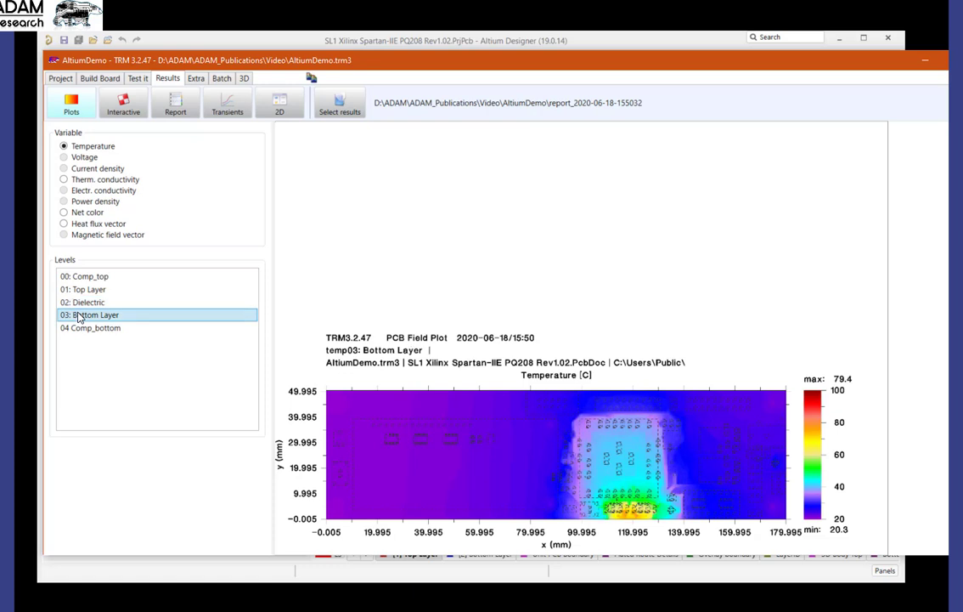
{"action": "left_click", "coordinate": [78, 290]}
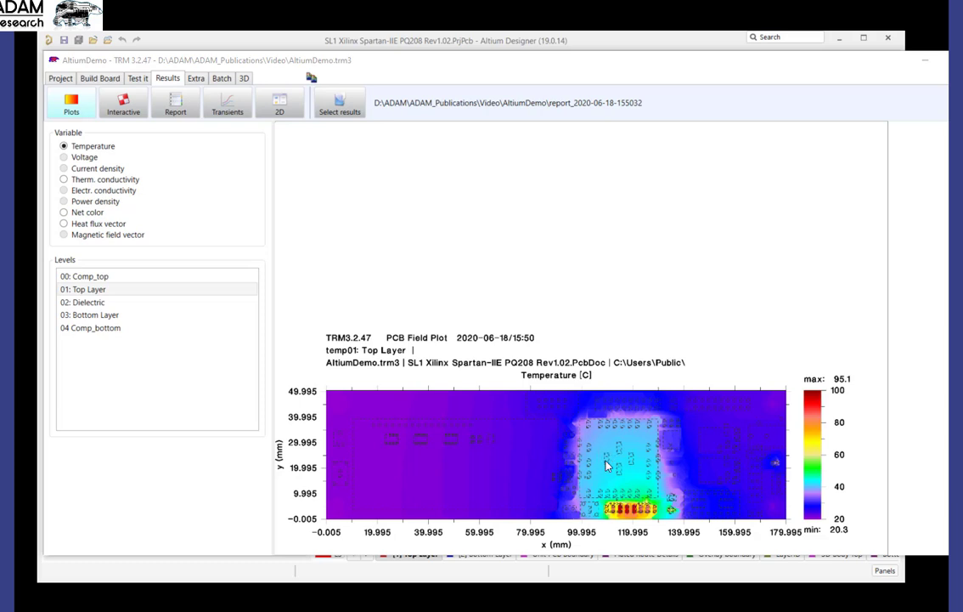
Review the heat flux vector plots of the Top Layer, Dielectric and Bottom Layer, and view the Top Layer's thermal conductivity
{"action": "left_click", "coordinate": [67, 227]}
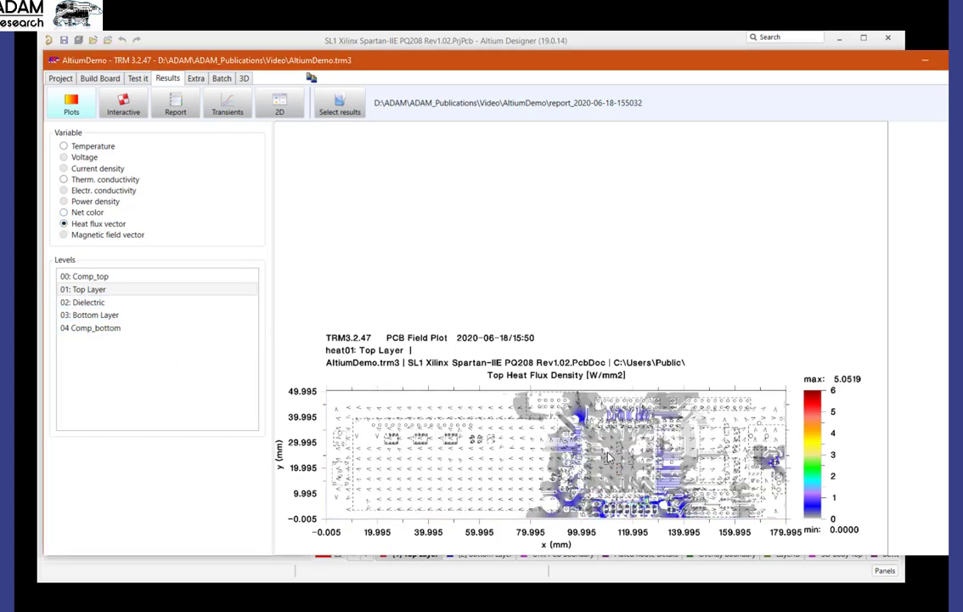
{"action": "scroll", "coordinate": [564, 390], "scroll_direction": "up", "scroll_amount": 1}
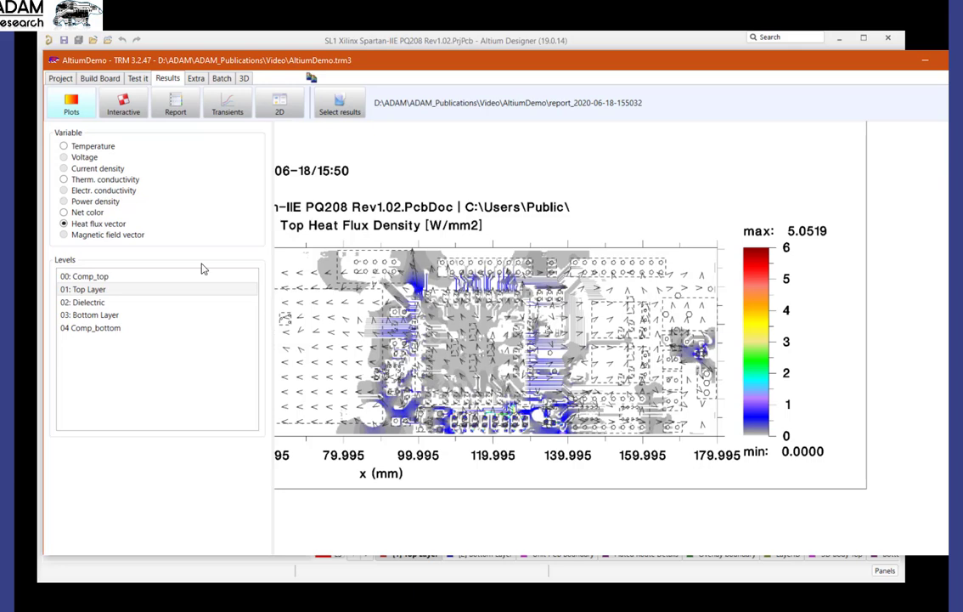
{"action": "left_click", "coordinate": [85, 303]}
{"action": "left_click", "coordinate": [84, 316]}
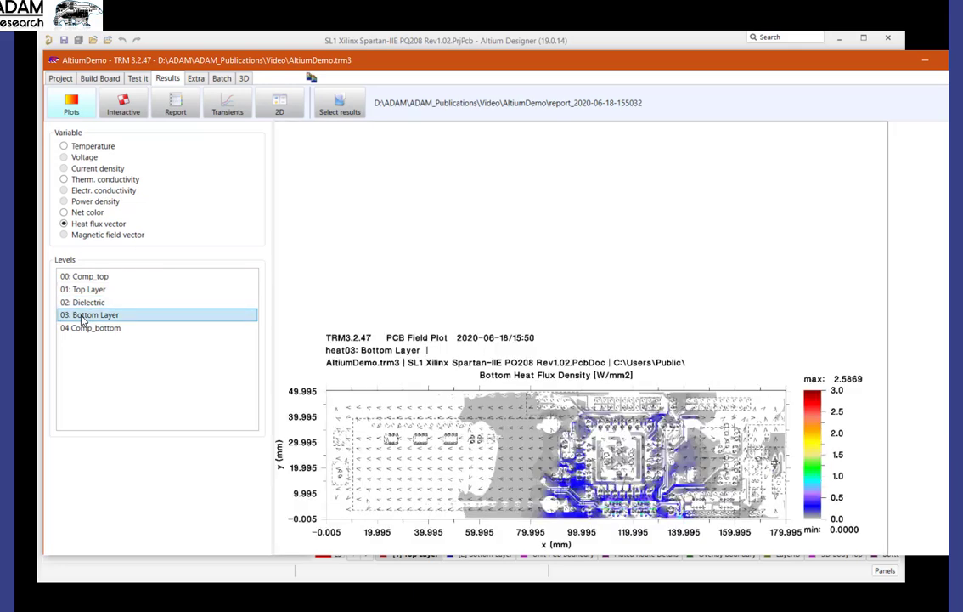
{"action": "key", "text": "Up"}
{"action": "key", "text": "Up"}
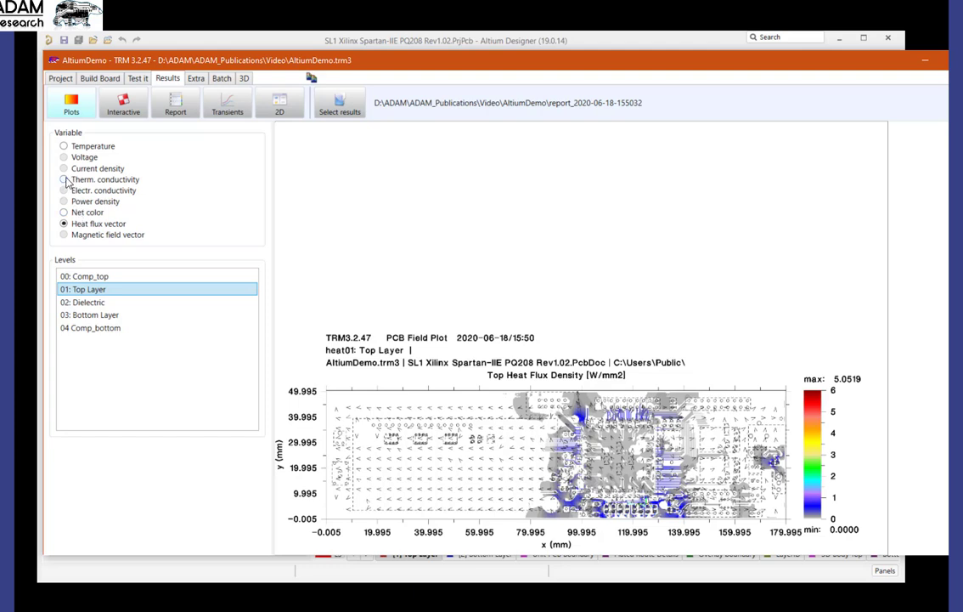
{"action": "left_click", "coordinate": [65, 180]}
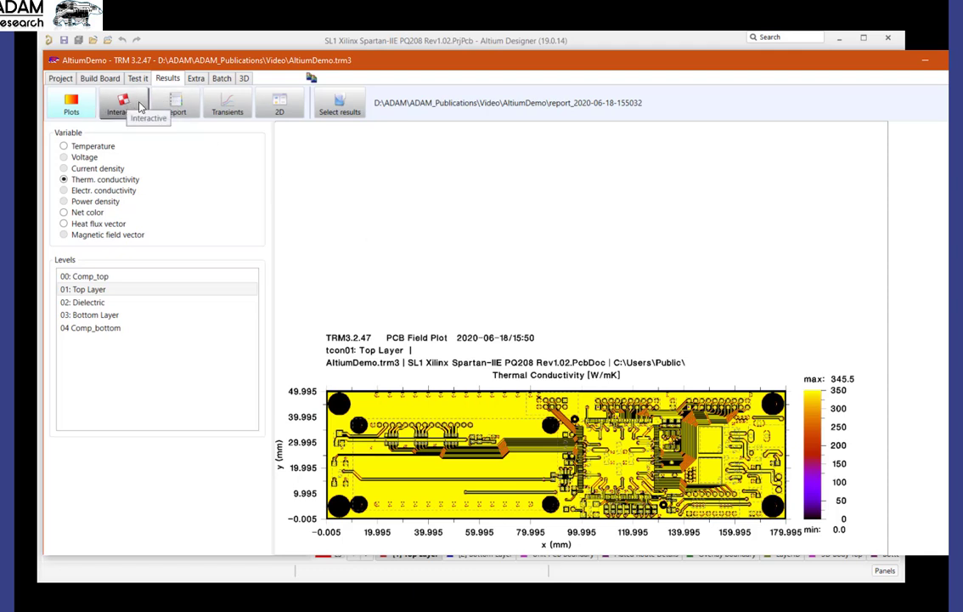
Import the temperature results into the interactive 3D view and inspect the Top and Bottom Layer results from an oblique angle
{"action": "left_click", "coordinate": [119, 105]}
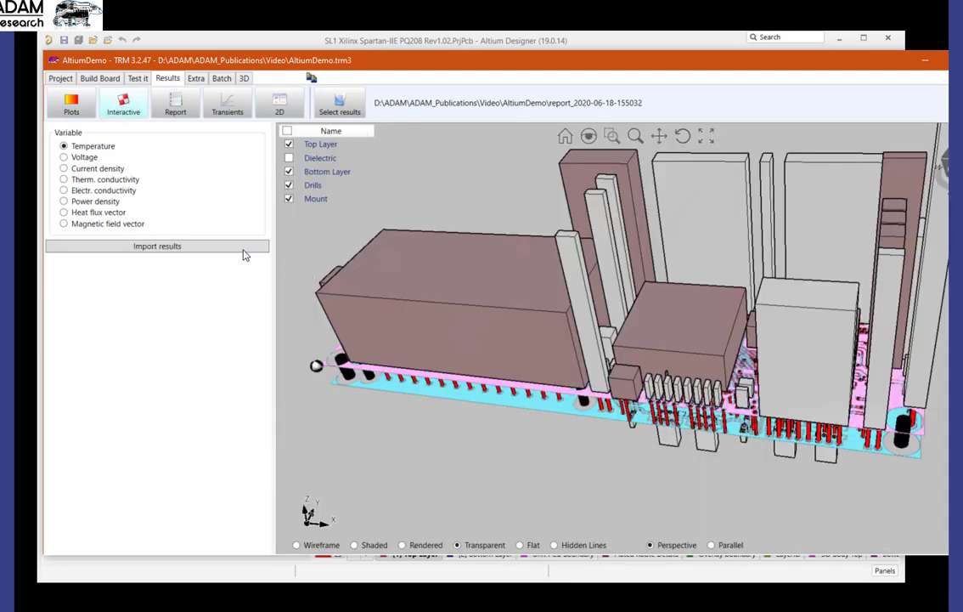
{"action": "left_click", "coordinate": [96, 247]}
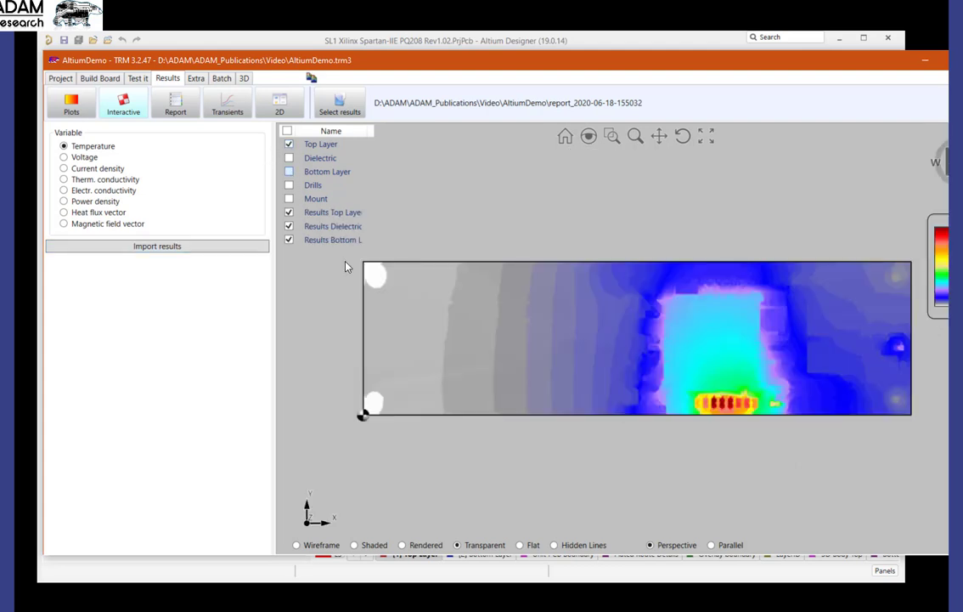
{"action": "left_click_drag", "start_coordinate": [503, 381], "coordinate": [623, 365]}
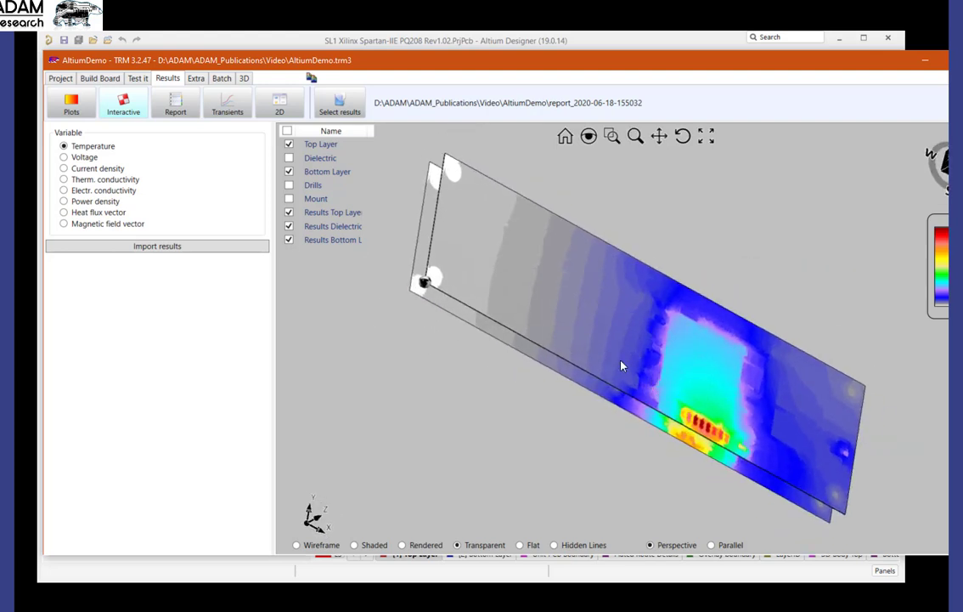
Open the run report in a widened pane and read down to the U1 row of the results by component
{"action": "left_click", "coordinate": [176, 101]}
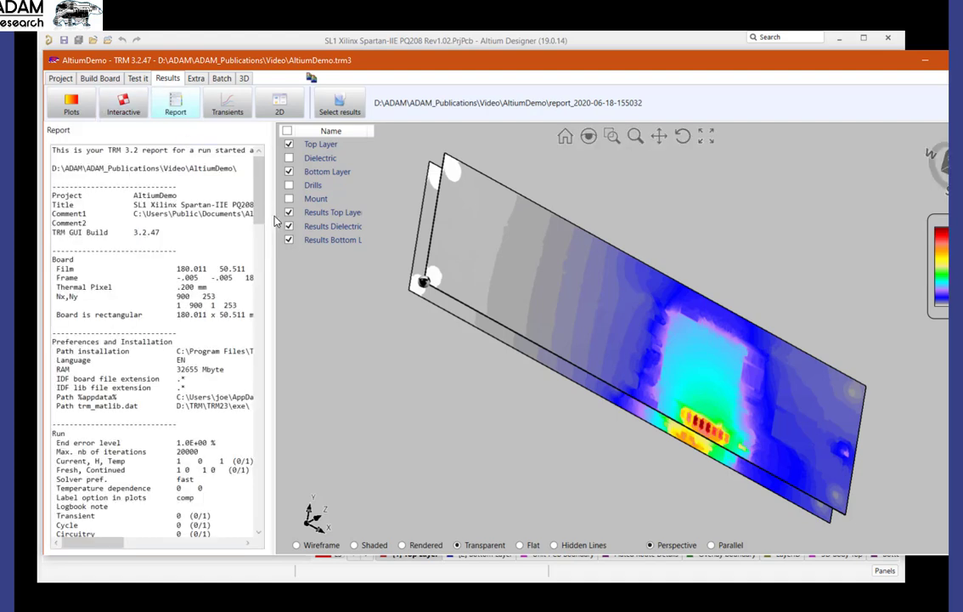
{"action": "left_click_drag", "start_coordinate": [274, 221], "coordinate": [652, 216]}
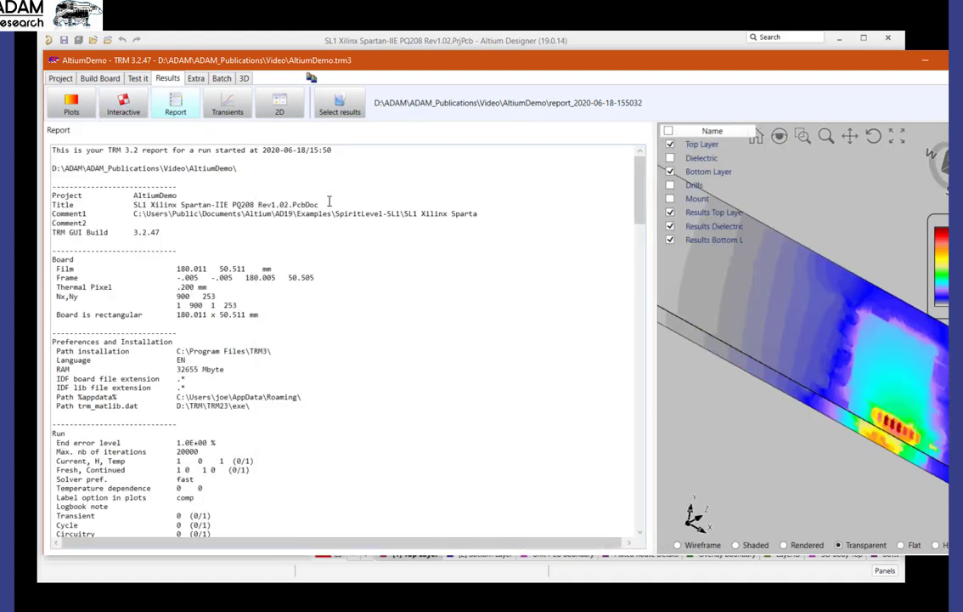
{"action": "scroll", "coordinate": [277, 340], "scroll_direction": "down", "scroll_amount": 4}
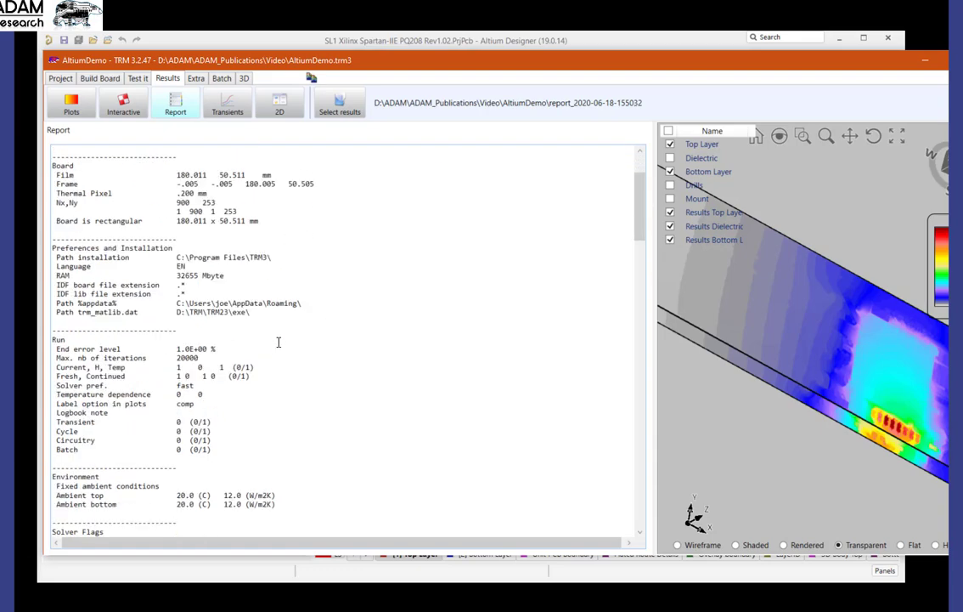
{"action": "left_click_drag", "start_coordinate": [643, 220], "coordinate": [651, 323]}
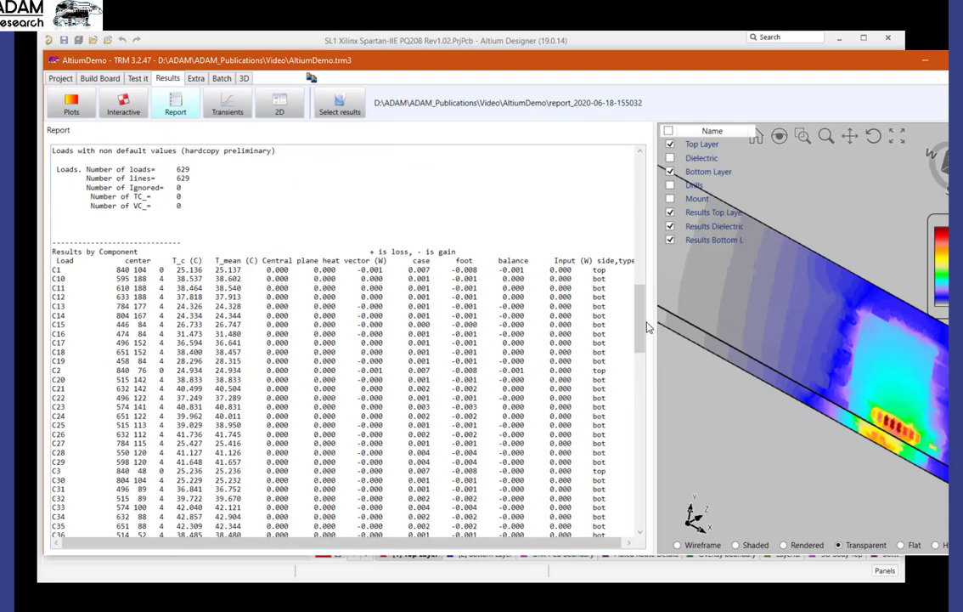
{"action": "left_click_drag", "start_coordinate": [644, 324], "coordinate": [663, 470]}
{"action": "scroll", "coordinate": [257, 383], "scroll_direction": "down", "scroll_amount": 3}
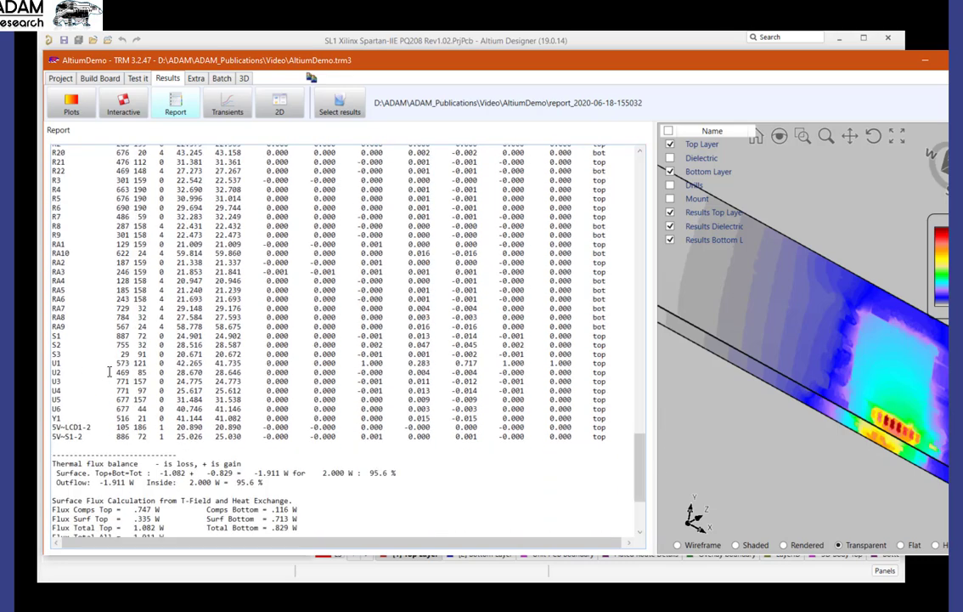
{"action": "left_click_drag", "start_coordinate": [74, 363], "coordinate": [513, 365]}
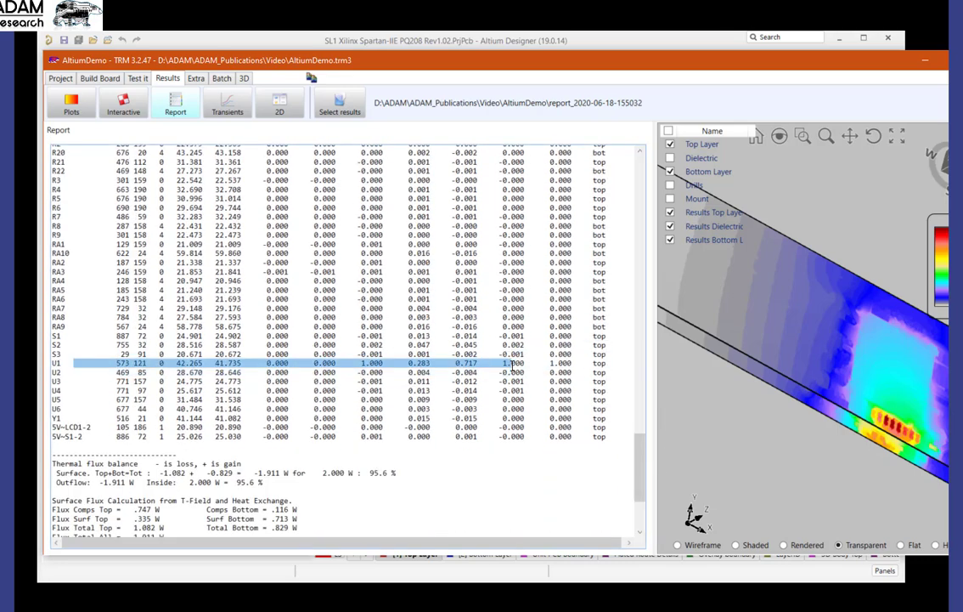
{"action": "left_click", "coordinate": [564, 363]}
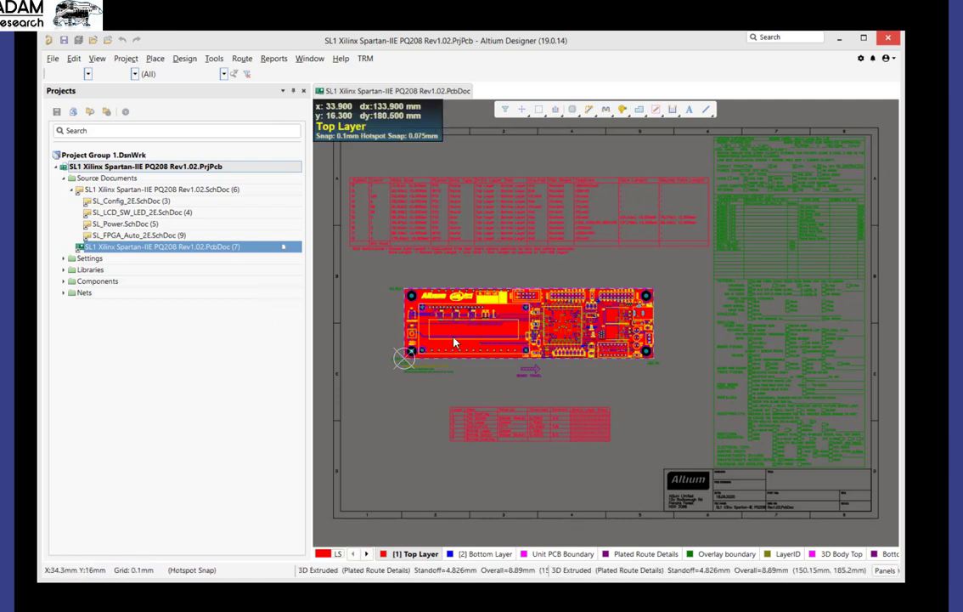
In Altium Designer, open the SL_FPGA_Auto_2E.SchDoc schematic and examine the large FPGA component's parameters, including TRM-Power
{"action": "double_click", "coordinate": [113, 235]}
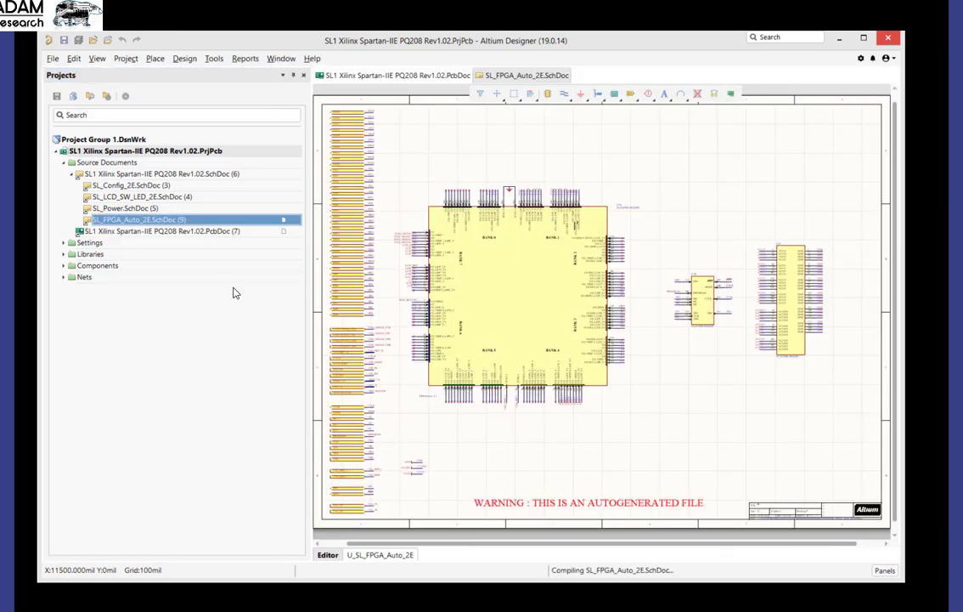
{"action": "left_click", "coordinate": [514, 319]}
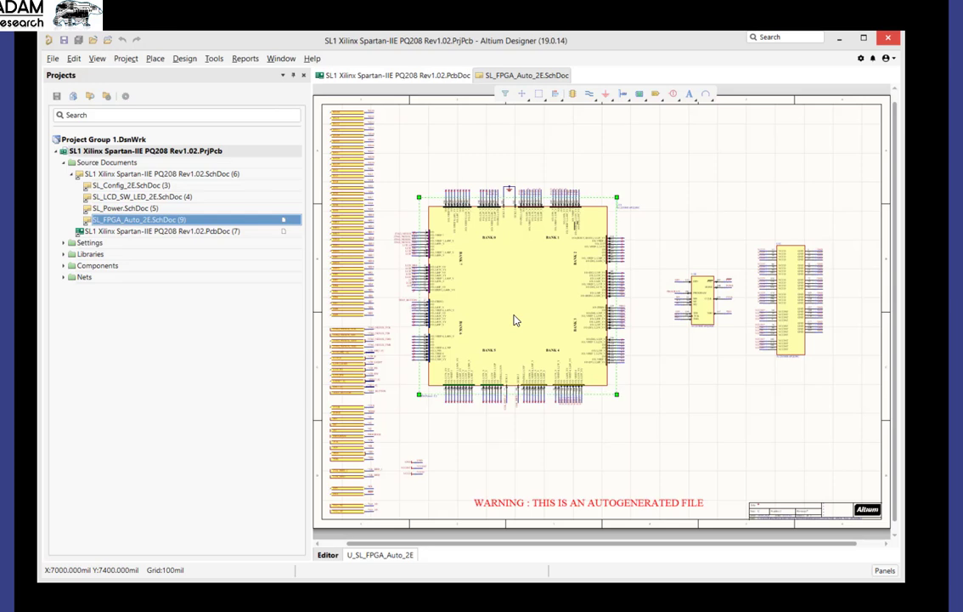
{"action": "right_click", "coordinate": [509, 312]}
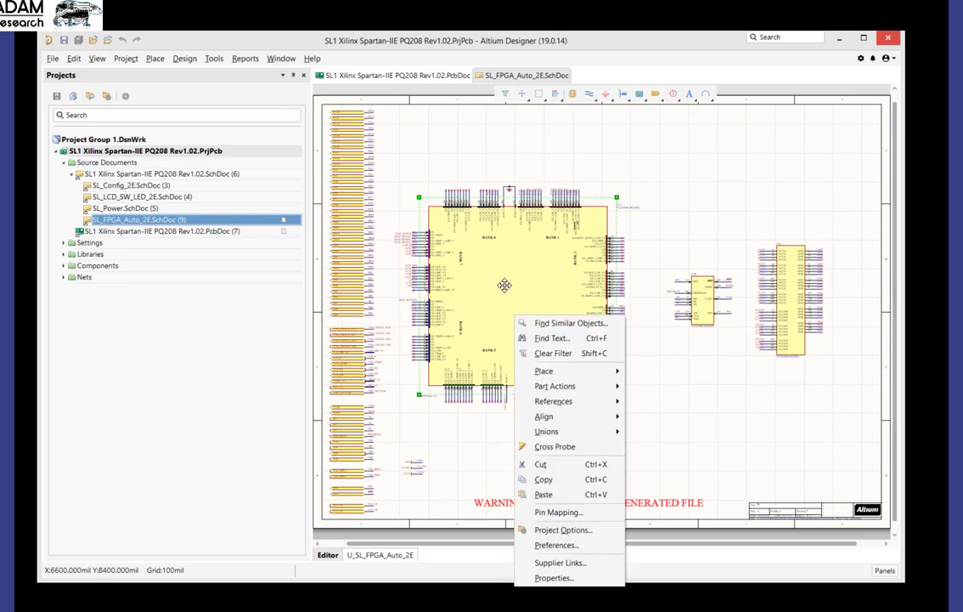
{"action": "left_click", "coordinate": [506, 290]}
{"action": "double_click", "coordinate": [506, 290]}
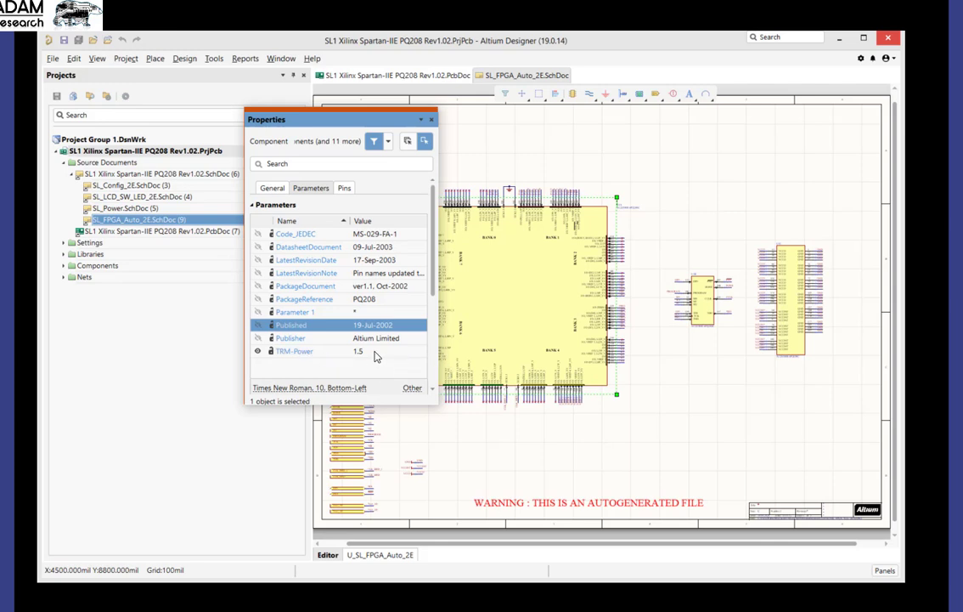
Set the large FPGA component's TRM-Power parameter to 1.0 and check its label beside the symbol on the schematic
{"action": "double_click", "coordinate": [376, 357]}
{"action": "type", "text": "1"}
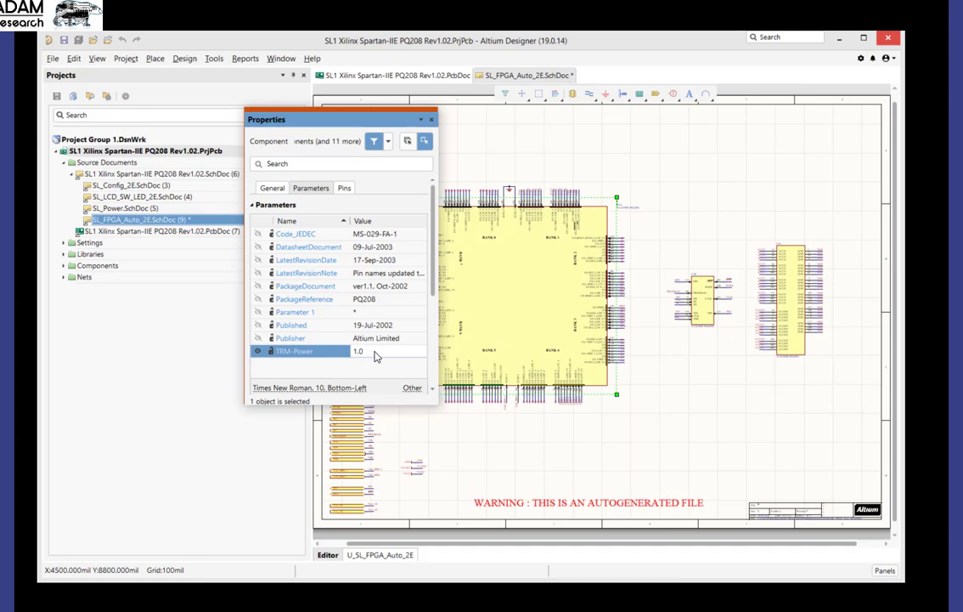
{"action": "left_click", "coordinate": [432, 120]}
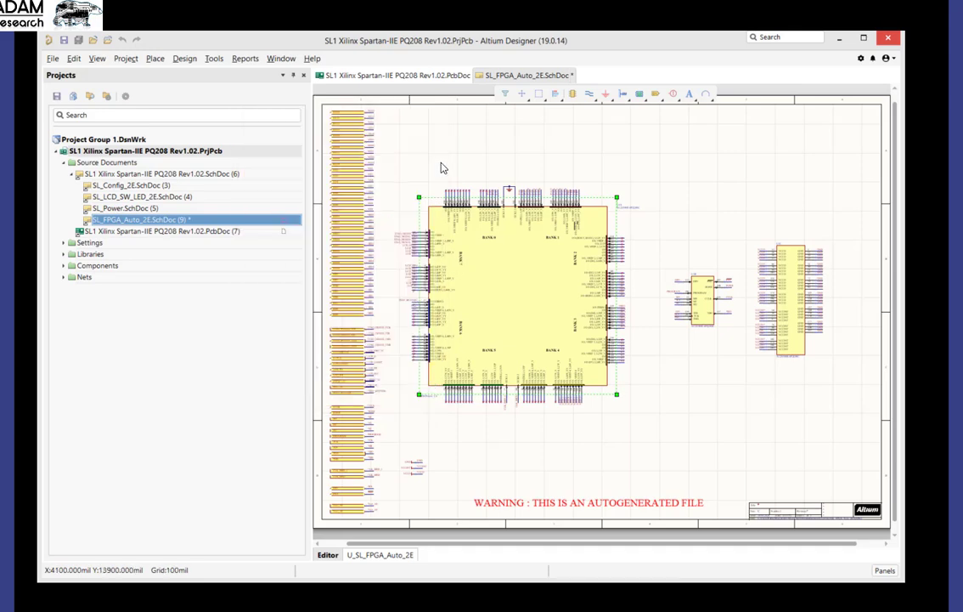
{"action": "scroll", "coordinate": [449, 415], "scroll_direction": "up", "scroll_amount": 1}
{"action": "scroll", "coordinate": [448, 427], "scroll_direction": "up", "scroll_amount": 5}
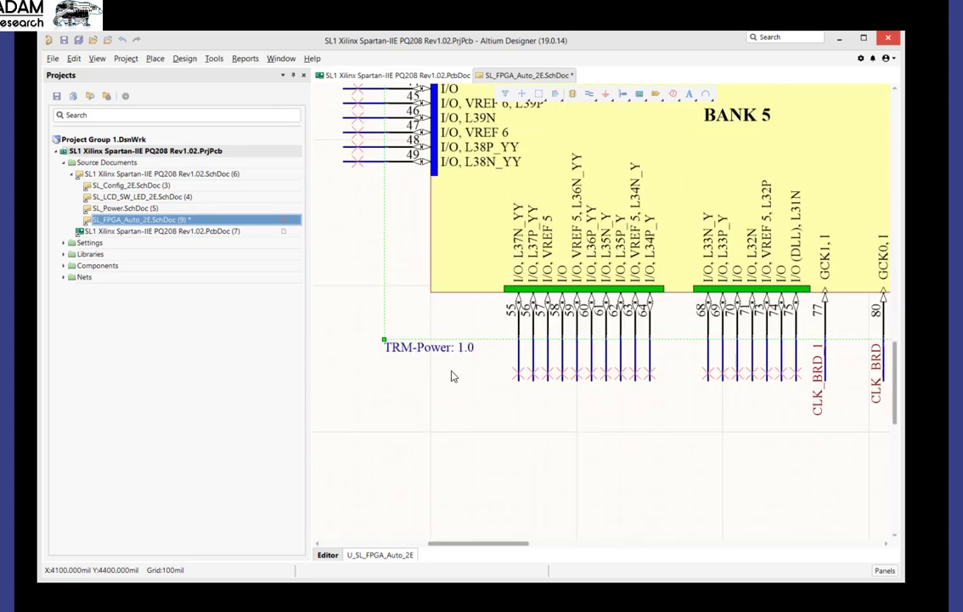
{"action": "scroll", "coordinate": [453, 377], "scroll_direction": "down", "scroll_amount": 7}
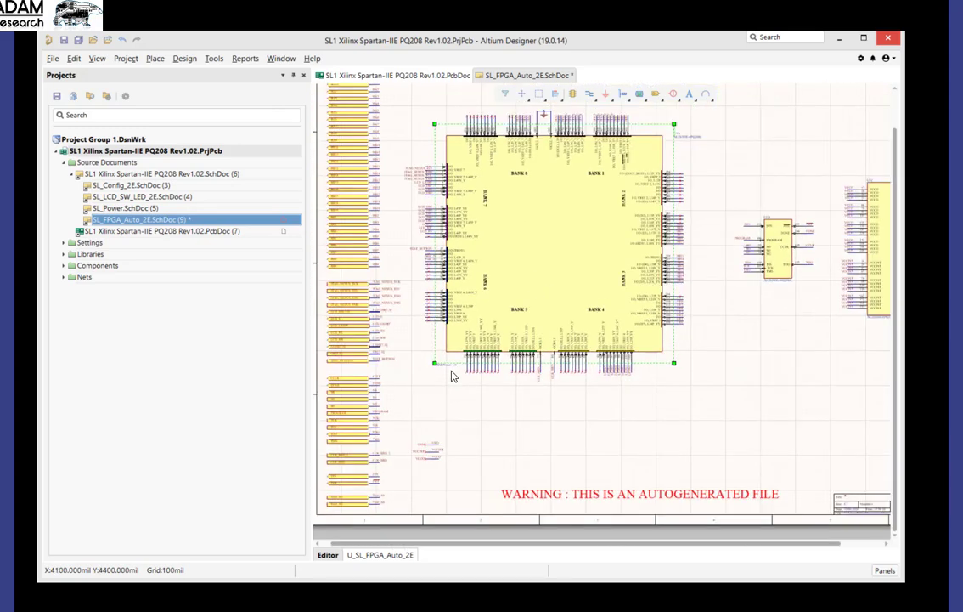
{"action": "scroll", "coordinate": [453, 376], "scroll_direction": "down", "scroll_amount": 1}
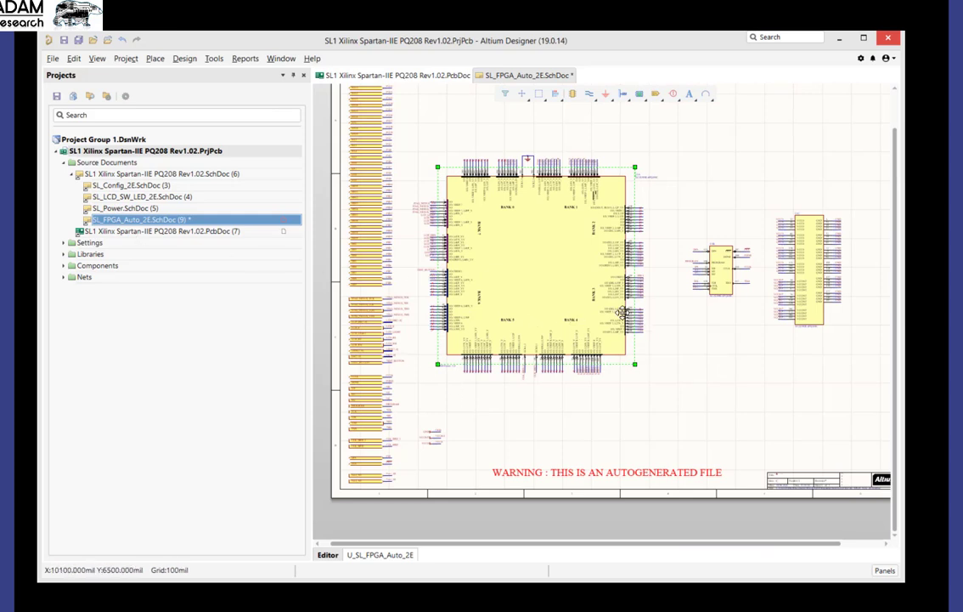
{"action": "scroll", "coordinate": [628, 288], "scroll_direction": "up", "scroll_amount": 2}
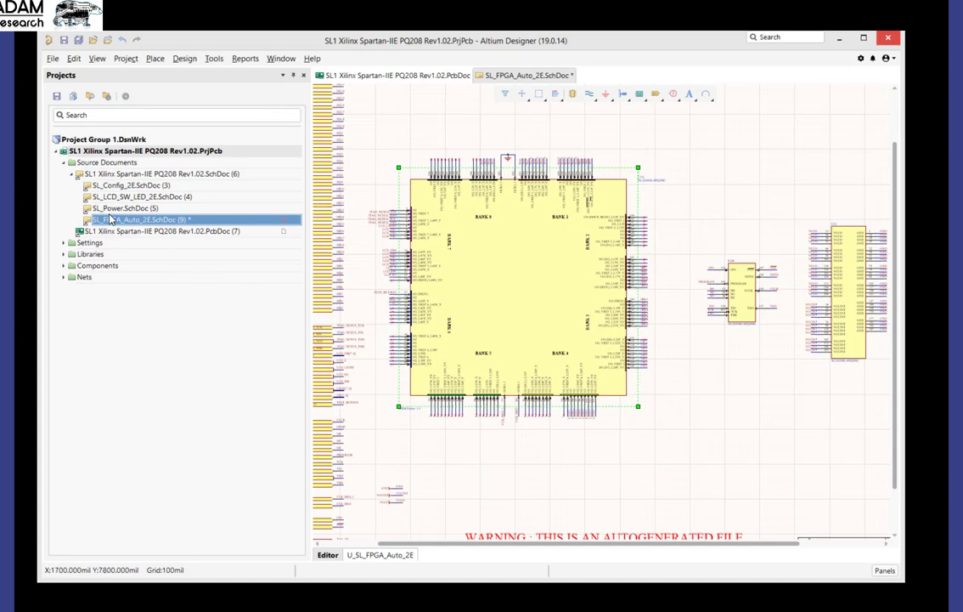
Open the SL_Power.SchDoc schematic and examine the parameters of switch S1, including its TRM current entry
{"action": "double_click", "coordinate": [111, 209]}
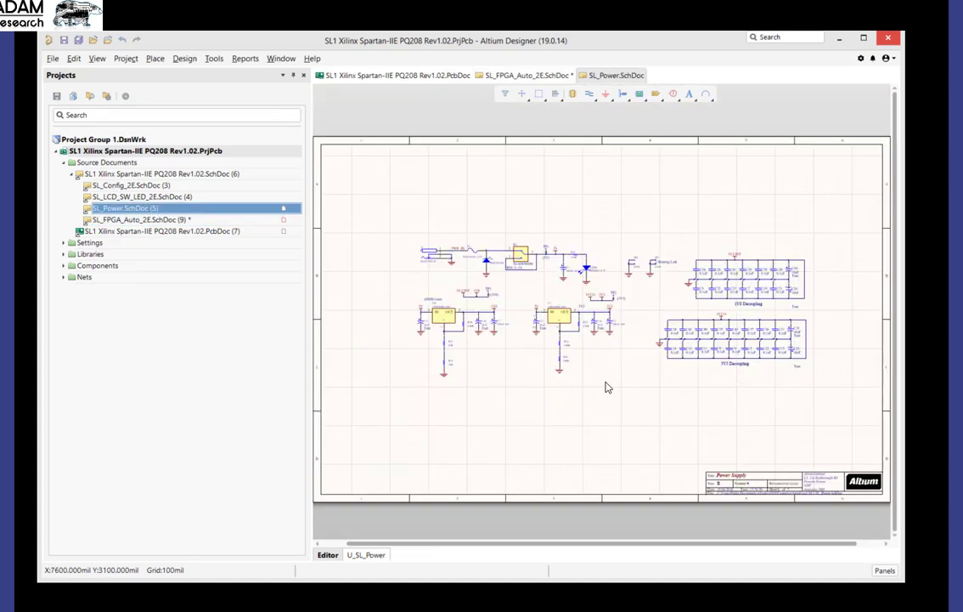
{"action": "scroll", "coordinate": [599, 373], "scroll_direction": "up", "scroll_amount": 2}
{"action": "scroll", "coordinate": [544, 289], "scroll_direction": "up", "scroll_amount": 2}
{"action": "scroll", "coordinate": [520, 253], "scroll_direction": "up", "scroll_amount": 2}
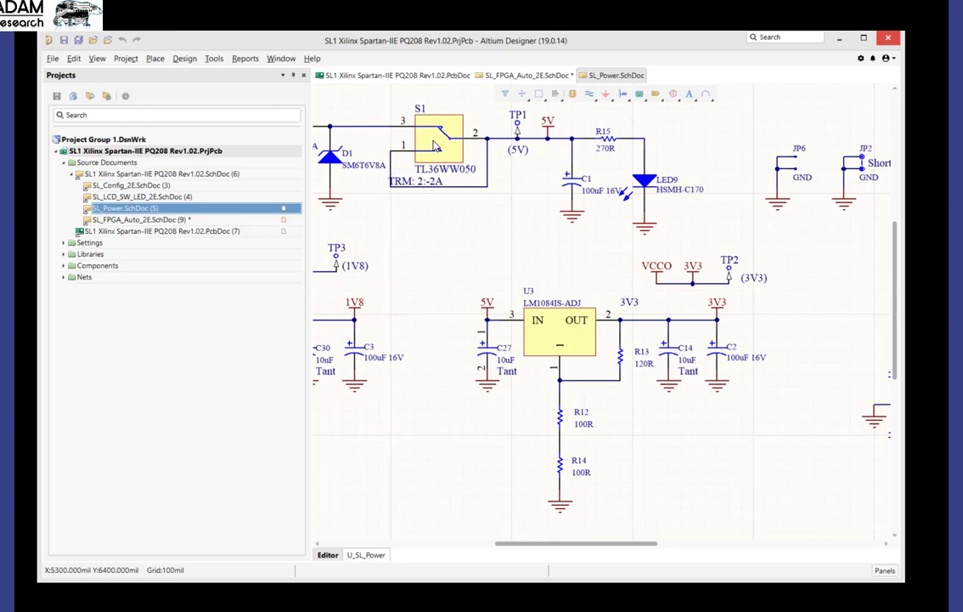
{"action": "double_click", "coordinate": [438, 134]}
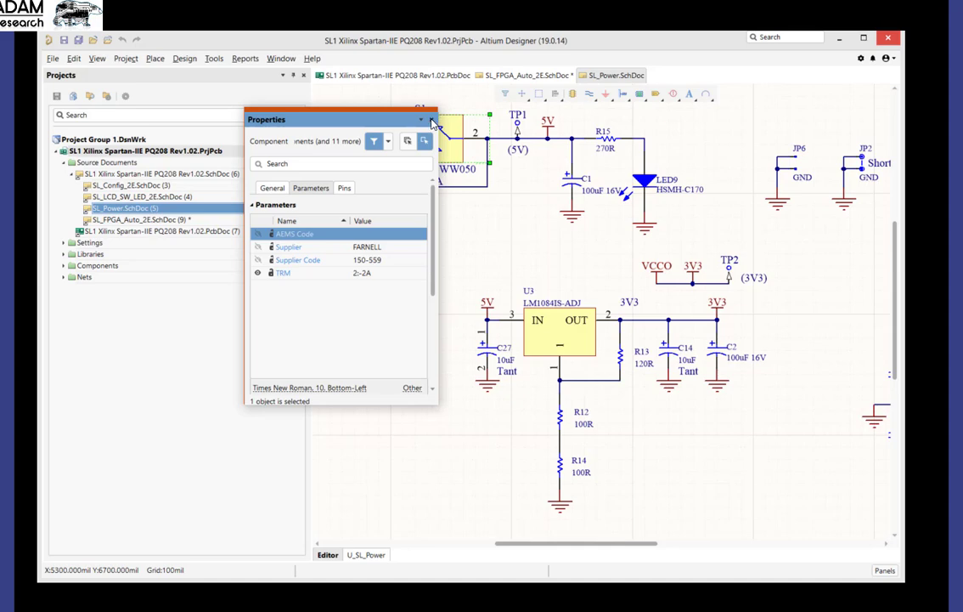
{"action": "left_click", "coordinate": [432, 119]}
{"action": "scroll", "coordinate": [430, 303], "scroll_direction": "down", "scroll_amount": 2}
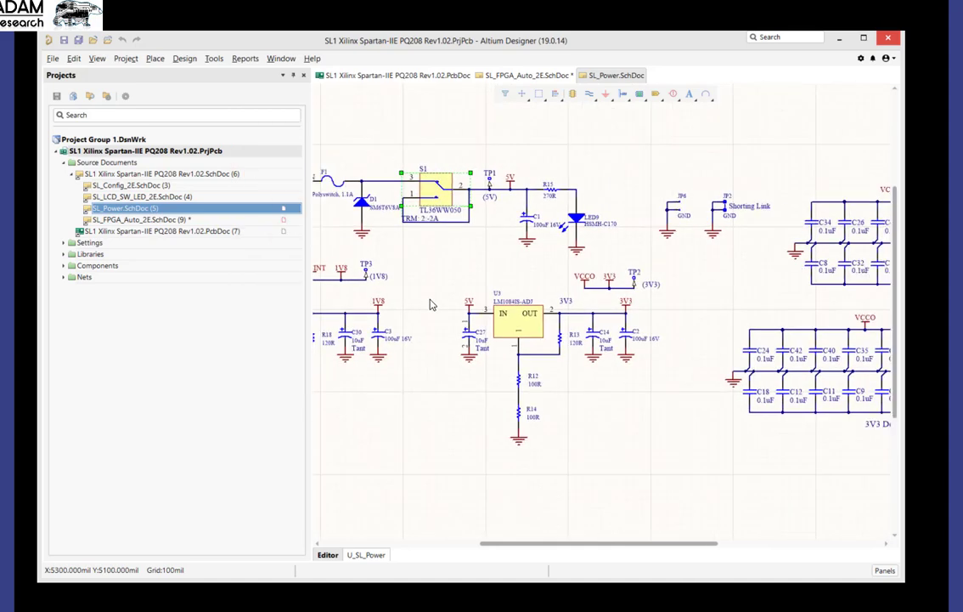
Open the SL_LCD_SW_LED_2E.SchDoc schematic and examine the LCD1 component's TRM current parameter
{"action": "left_click", "coordinate": [155, 208]}
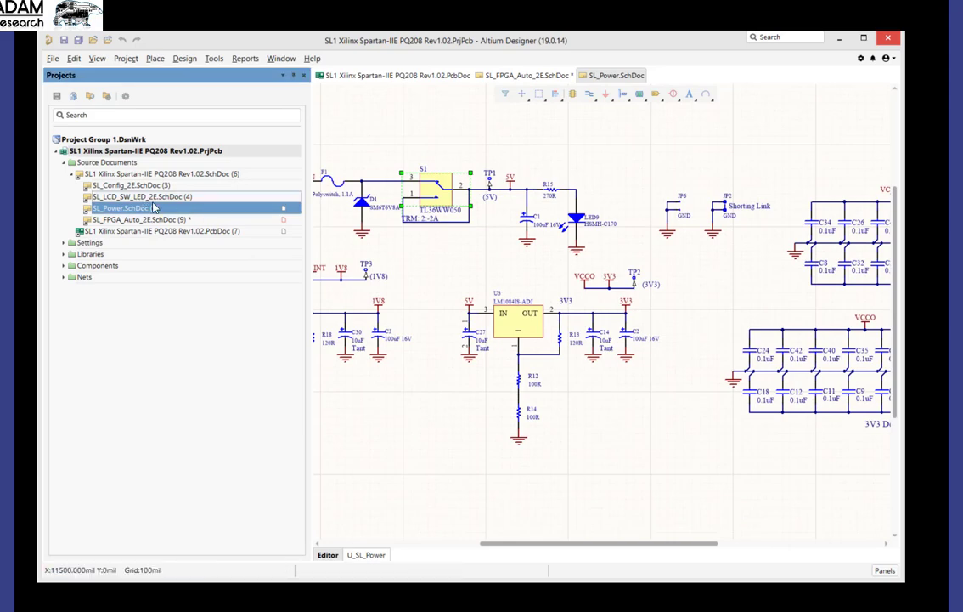
{"action": "double_click", "coordinate": [141, 196]}
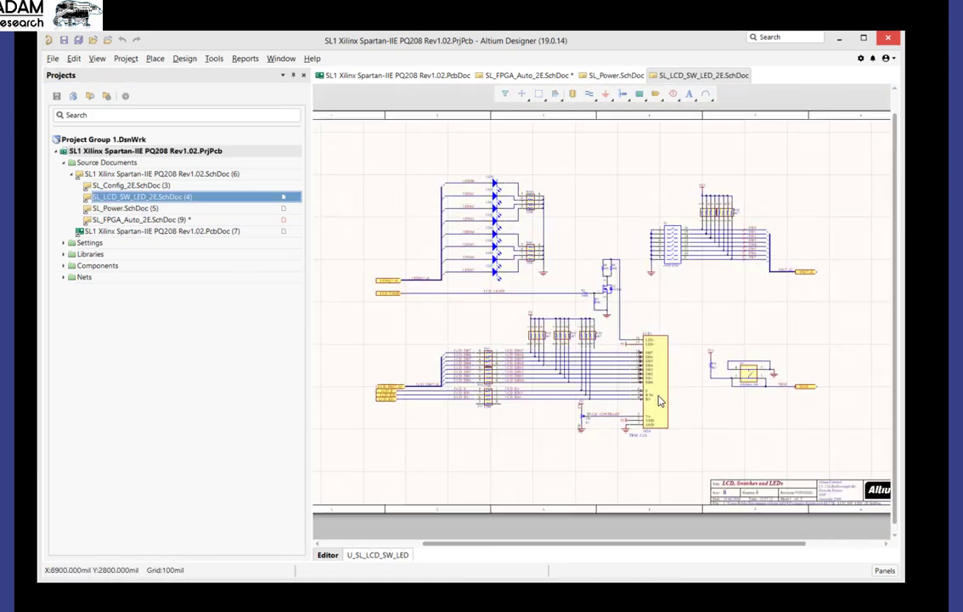
{"action": "scroll", "coordinate": [661, 401], "scroll_direction": "up", "scroll_amount": 4}
{"action": "left_click", "coordinate": [644, 427]}
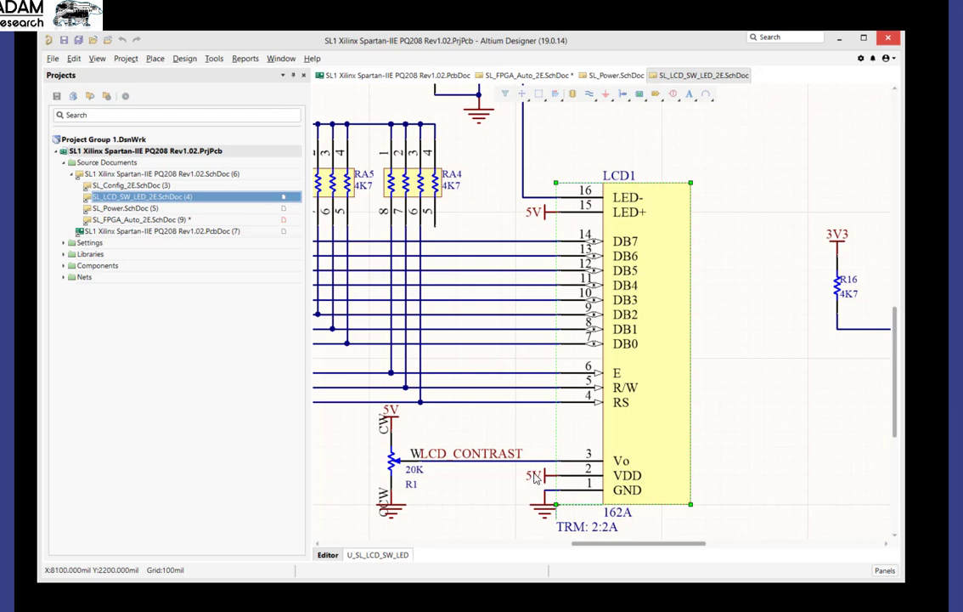
{"action": "double_click", "coordinate": [633, 443]}
Open the SL1 Xilinx Spartan-IIE PQ208 Rev1.02.PcbDoc board layout and switch back to TRM
{"action": "double_click", "coordinate": [119, 230]}
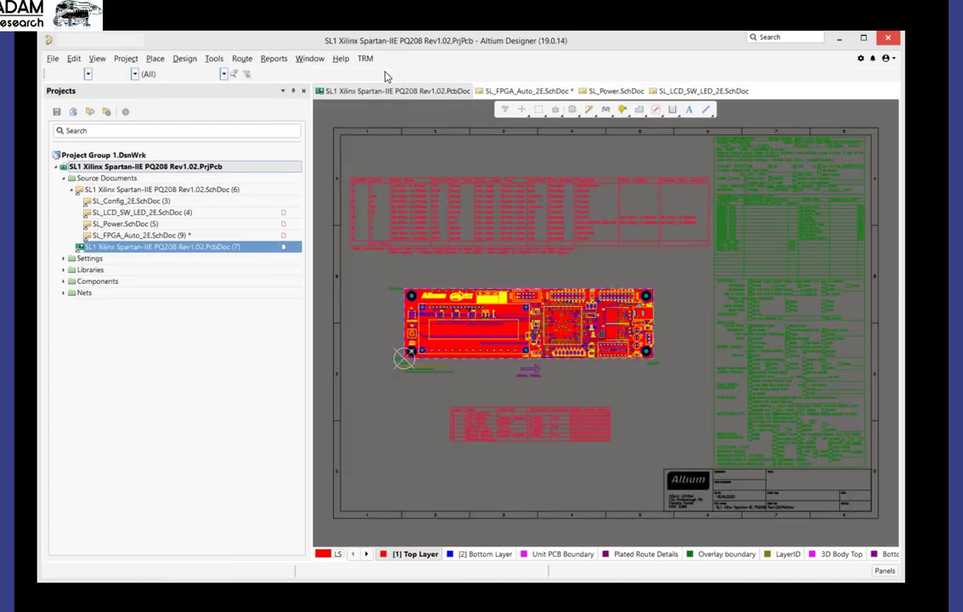
{"action": "left_click", "coordinate": [561, 319]}
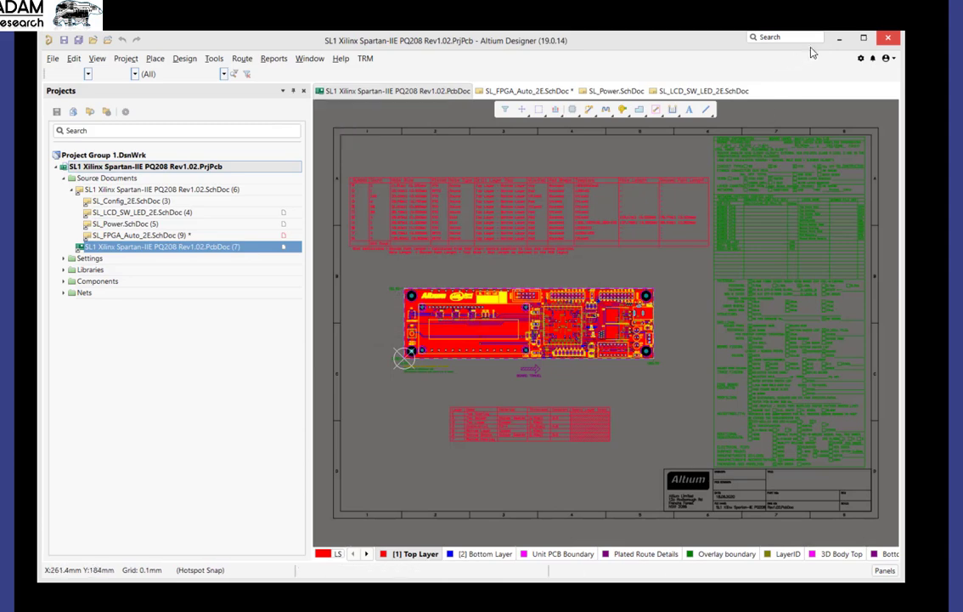
{"action": "left_click", "coordinate": [840, 39]}
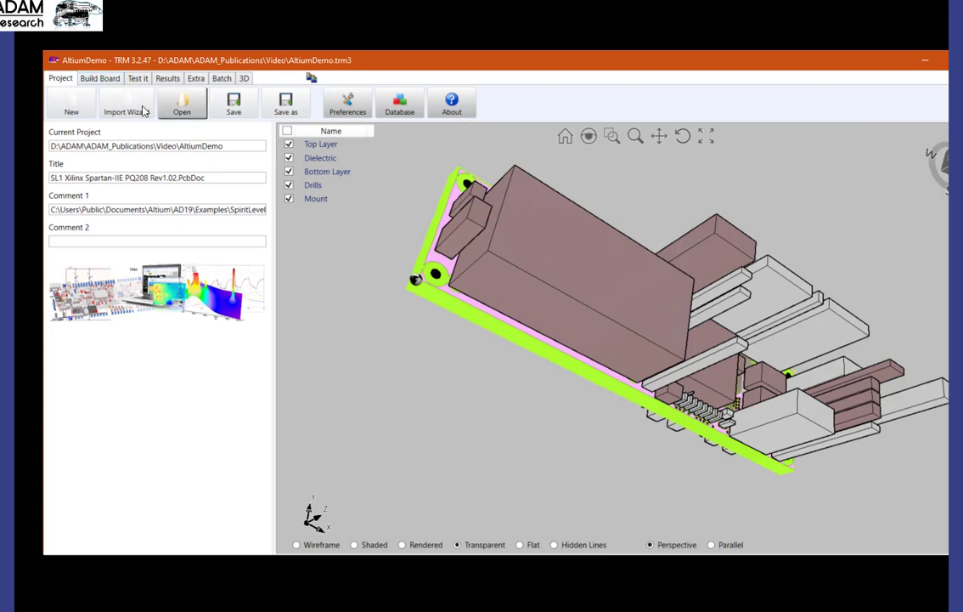
Import the Altium data from the Temp folder into the currently open project without saving it first, using the table-deletion option and default material values
{"action": "left_click", "coordinate": [182, 103]}
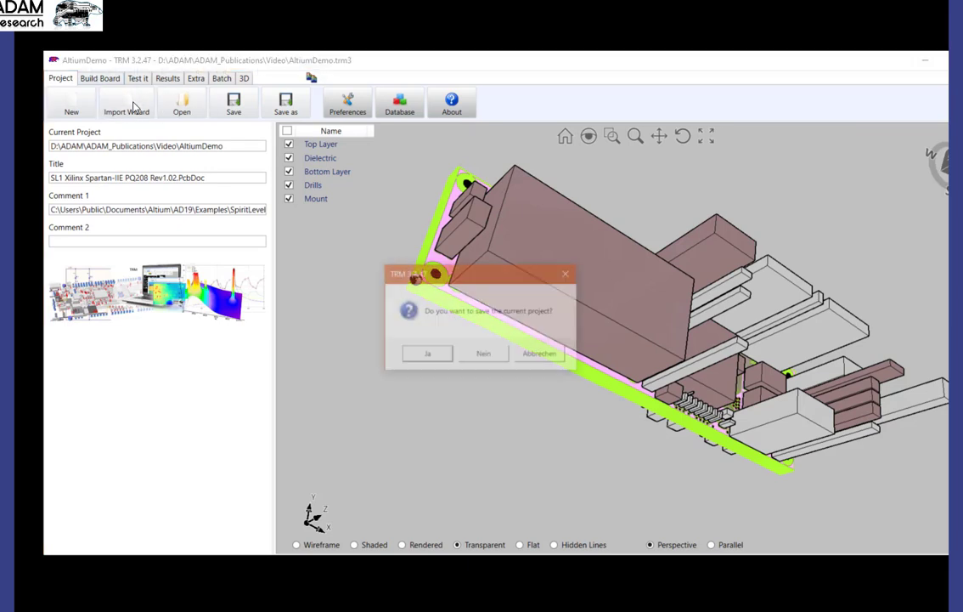
{"action": "left_click", "coordinate": [482, 355]}
{"action": "left_click", "coordinate": [475, 294]}
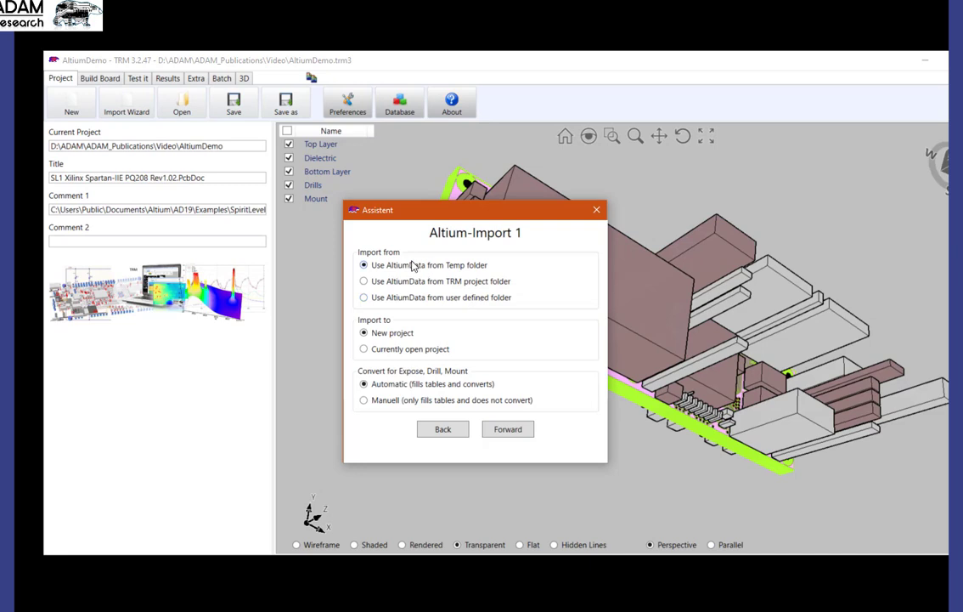
{"action": "left_click", "coordinate": [364, 350]}
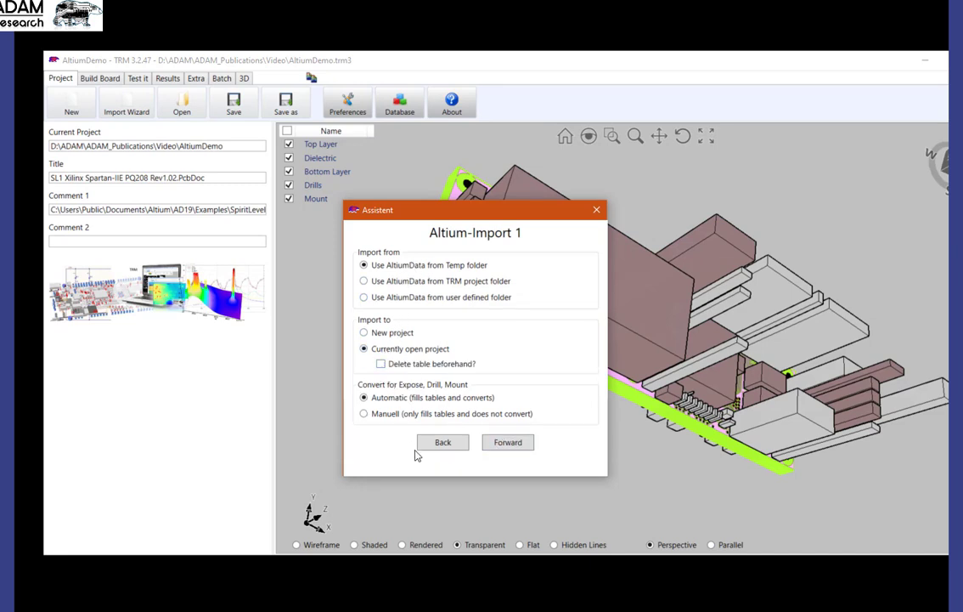
{"action": "left_click", "coordinate": [381, 363]}
{"action": "left_click", "coordinate": [508, 442]}
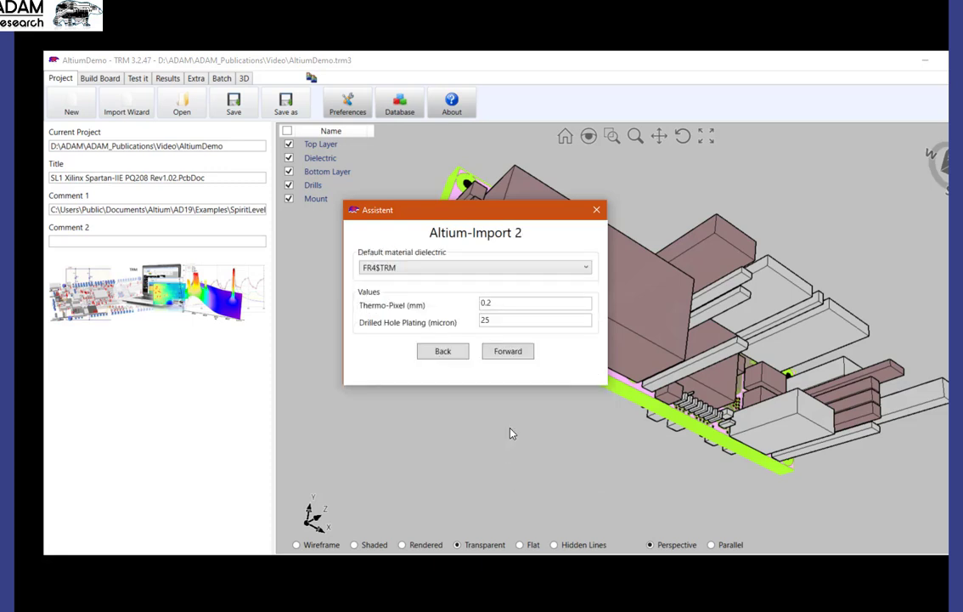
{"action": "left_click", "coordinate": [505, 354]}
{"action": "left_click", "coordinate": [505, 311]}
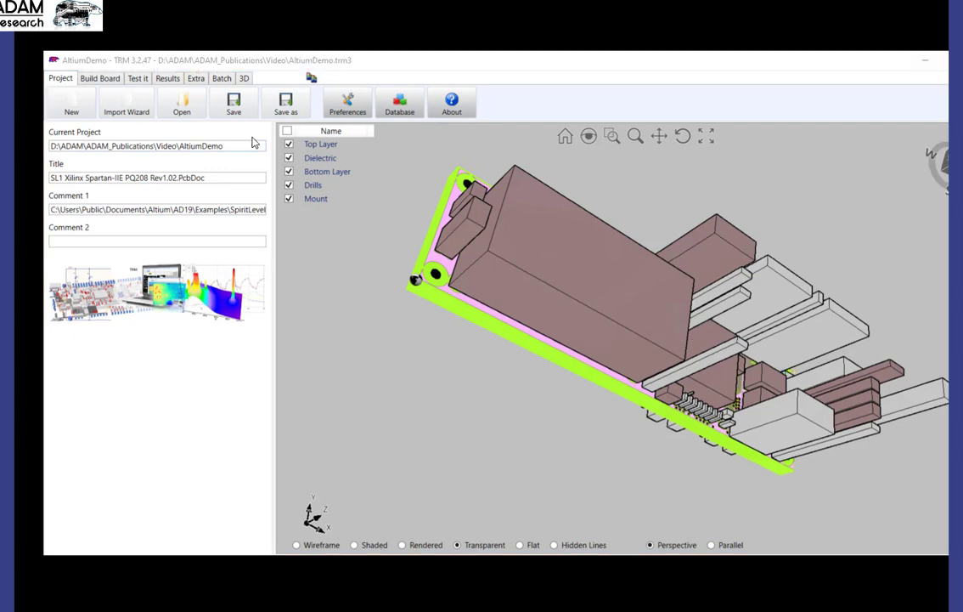
Review the imported component loads on the board and check the Watt value of U1
{"action": "left_click", "coordinate": [91, 78]}
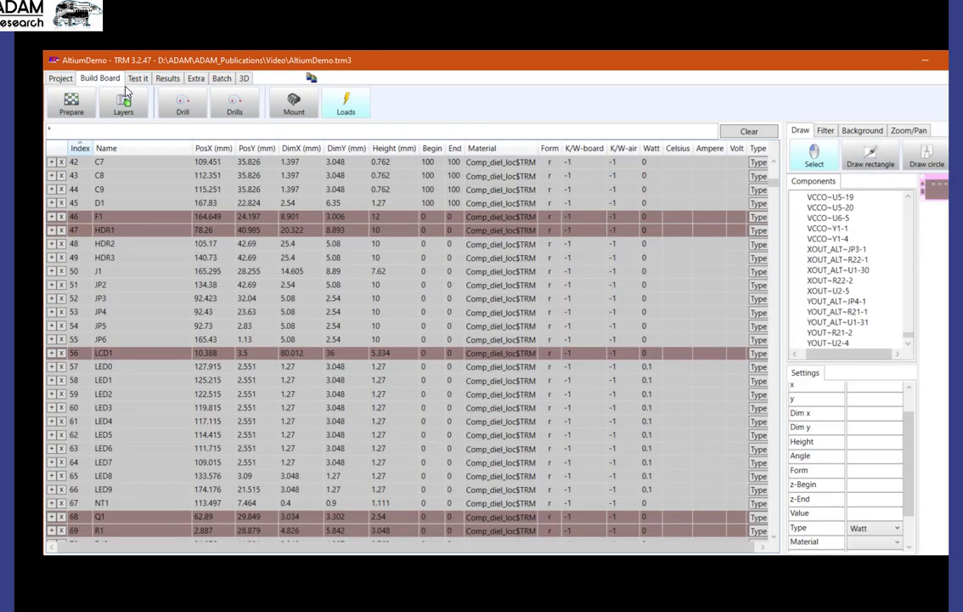
{"action": "scroll", "coordinate": [746, 229], "scroll_direction": "up", "scroll_amount": 7}
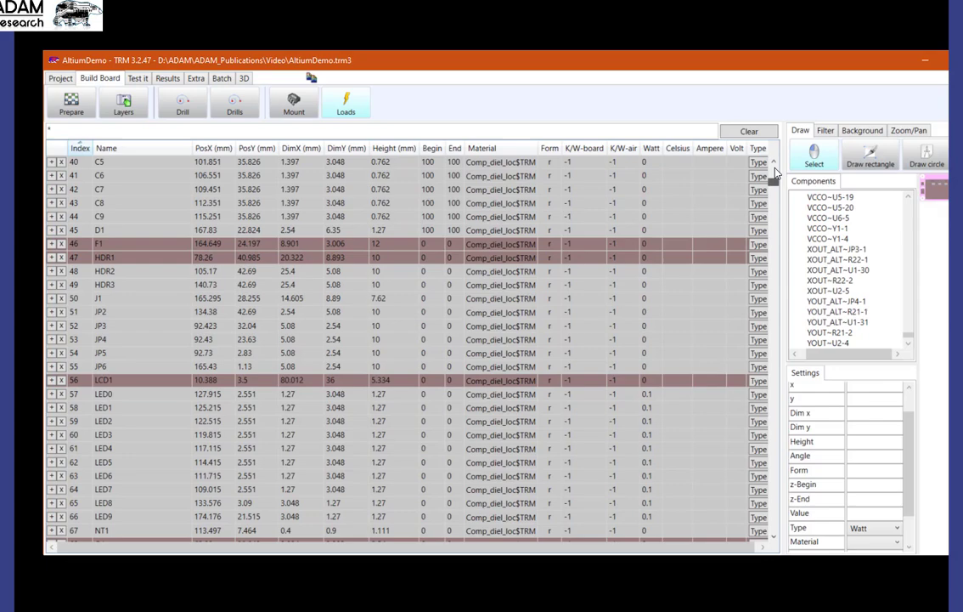
{"action": "left_click_drag", "start_coordinate": [773, 176], "coordinate": [784, 198]}
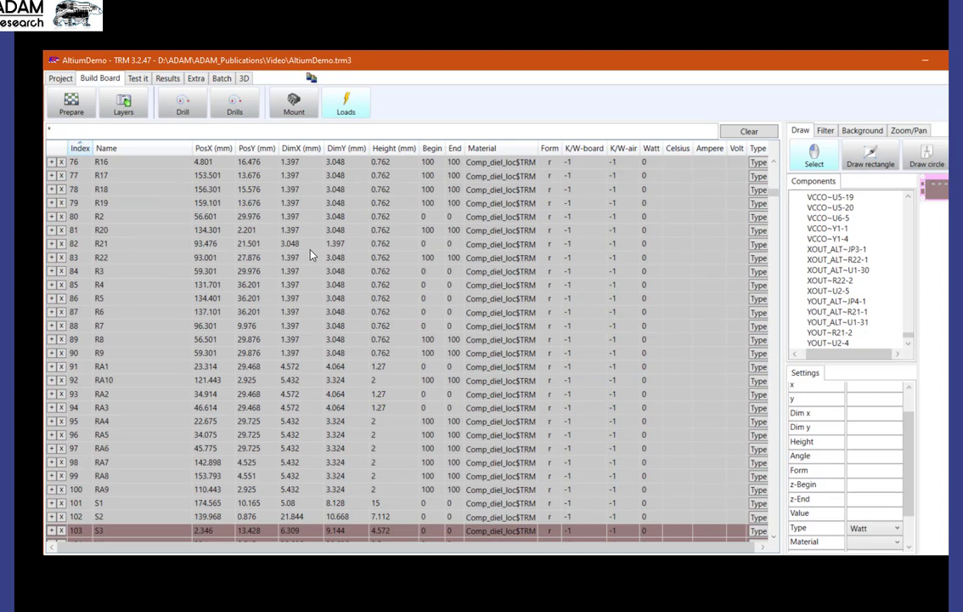
{"action": "scroll", "coordinate": [482, 490], "scroll_direction": "down", "scroll_amount": 2}
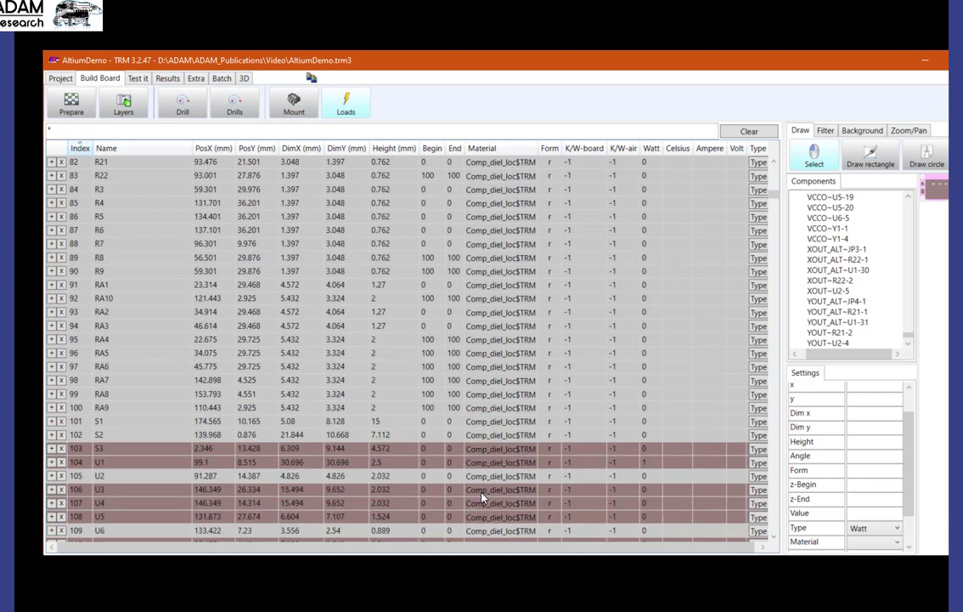
{"action": "left_click", "coordinate": [652, 464]}
Filter the loads table for entries with an ampere value greater than 0
{"action": "left_click", "coordinate": [66, 126]}
{"action": "key", "text": "ctrl+a"}
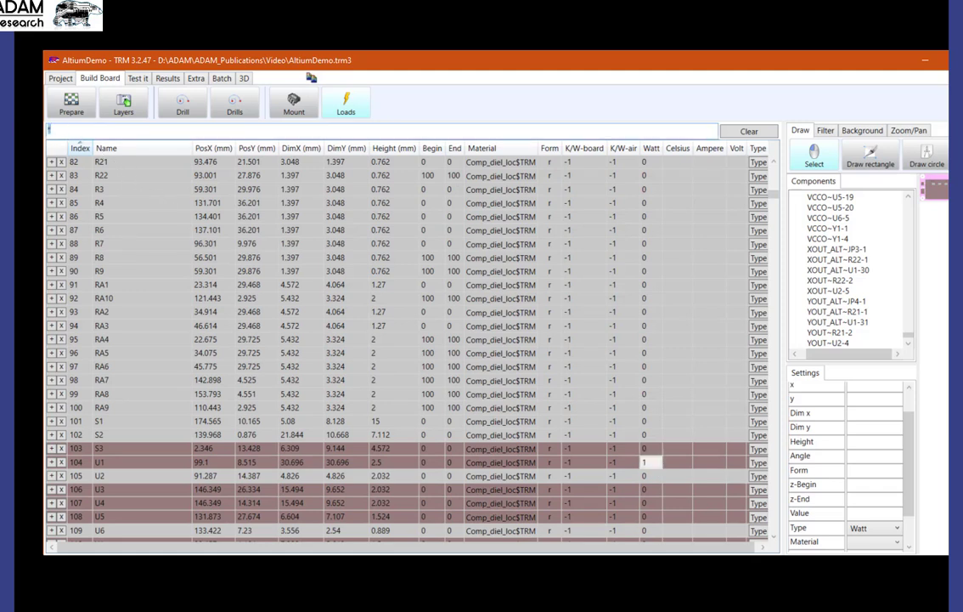
{"action": "type", "text": "amporer"}
{"action": "type", "text": ">0"}
{"action": "key", "text": "Return"}
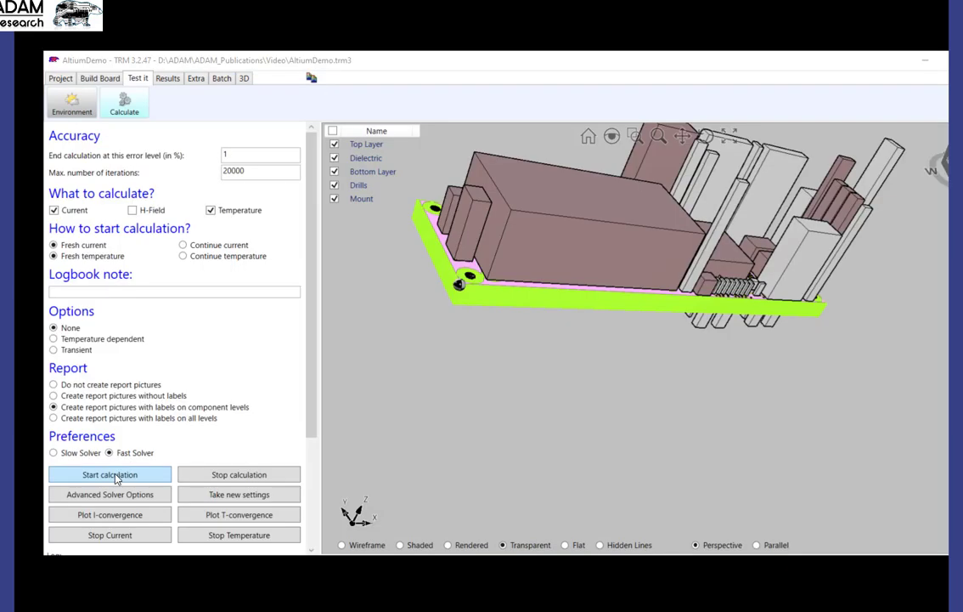
Run the current and temperature calculation, read the final summary in the log, and inspect the U1 component in the 3D view
{"action": "left_click", "coordinate": [116, 478]}
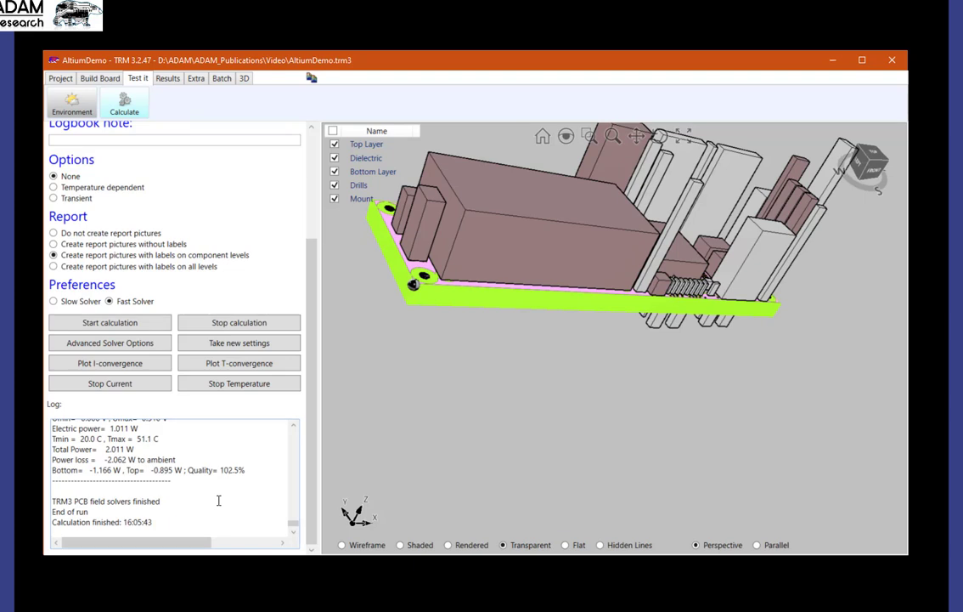
{"action": "scroll", "coordinate": [219, 502], "scroll_direction": "up", "scroll_amount": 1}
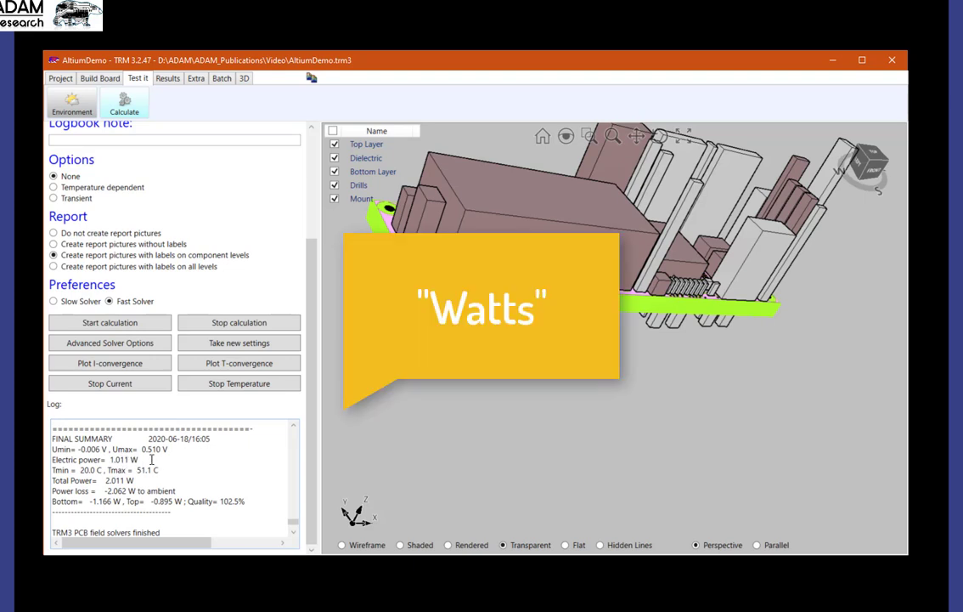
{"action": "left_click", "coordinate": [693, 269]}
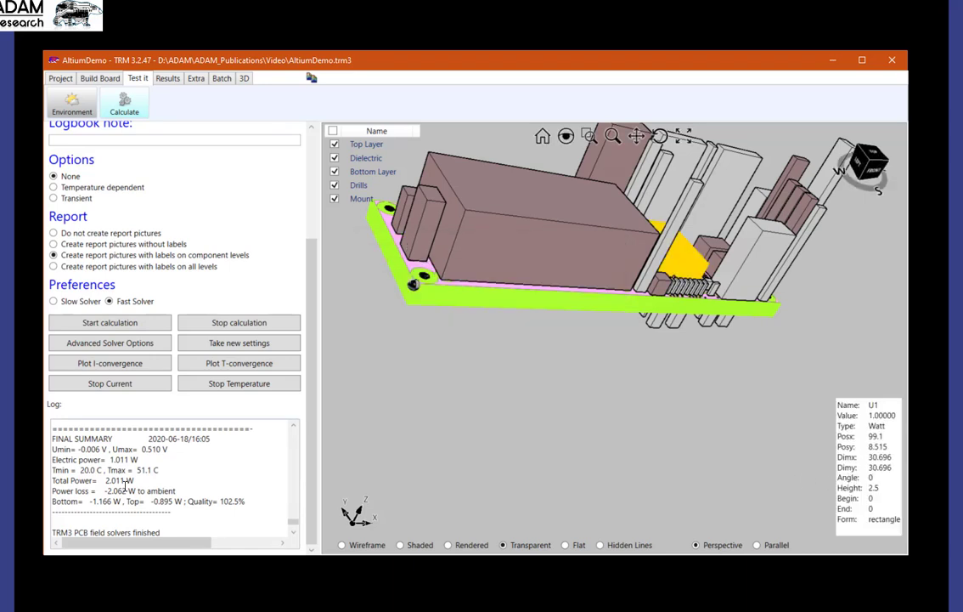
View the temperature plots of the Comp_top and Top Layer levels, examining the Top Layer around U1 up close
{"action": "left_click", "coordinate": [161, 77]}
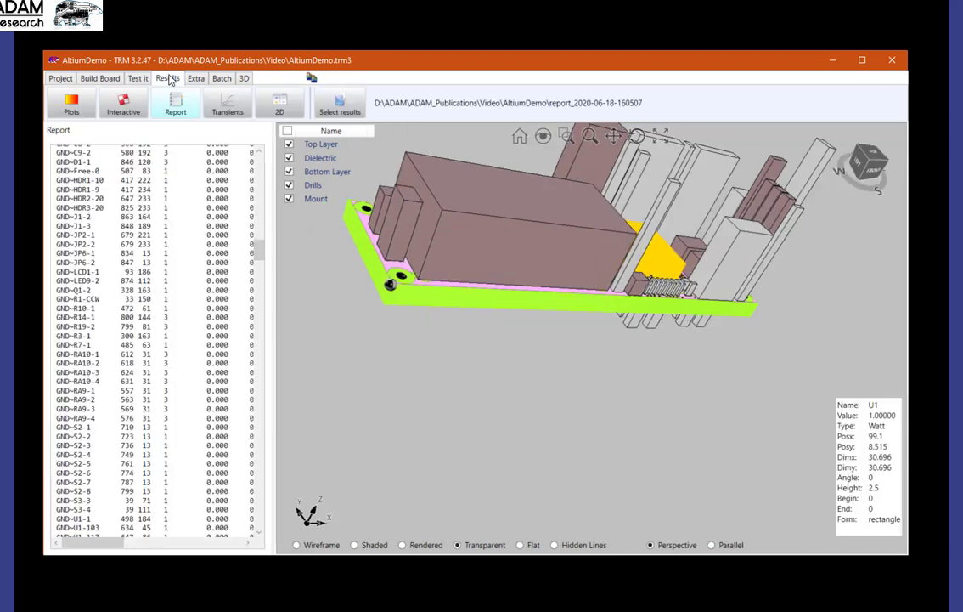
{"action": "left_click", "coordinate": [72, 104]}
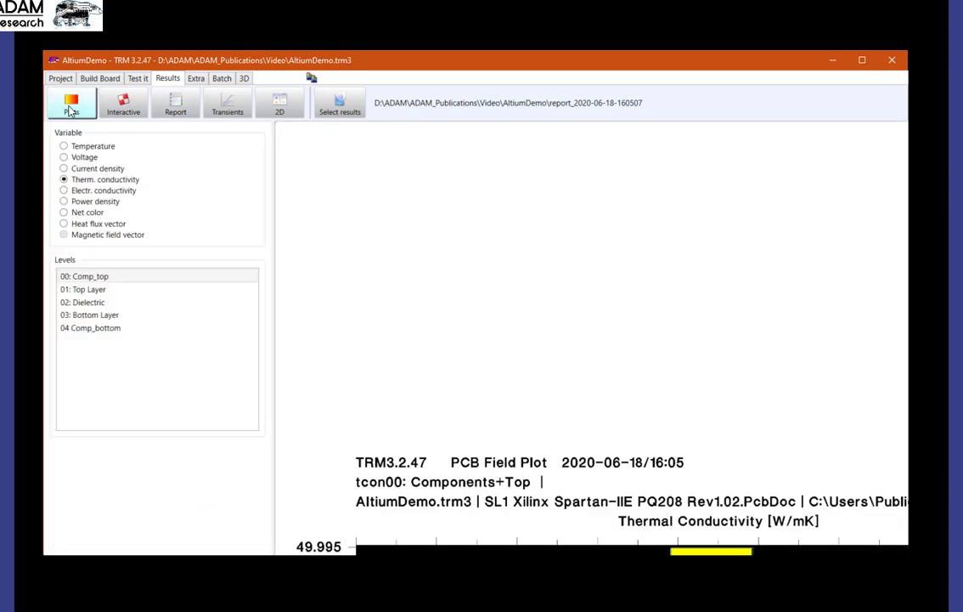
{"action": "left_click", "coordinate": [68, 147]}
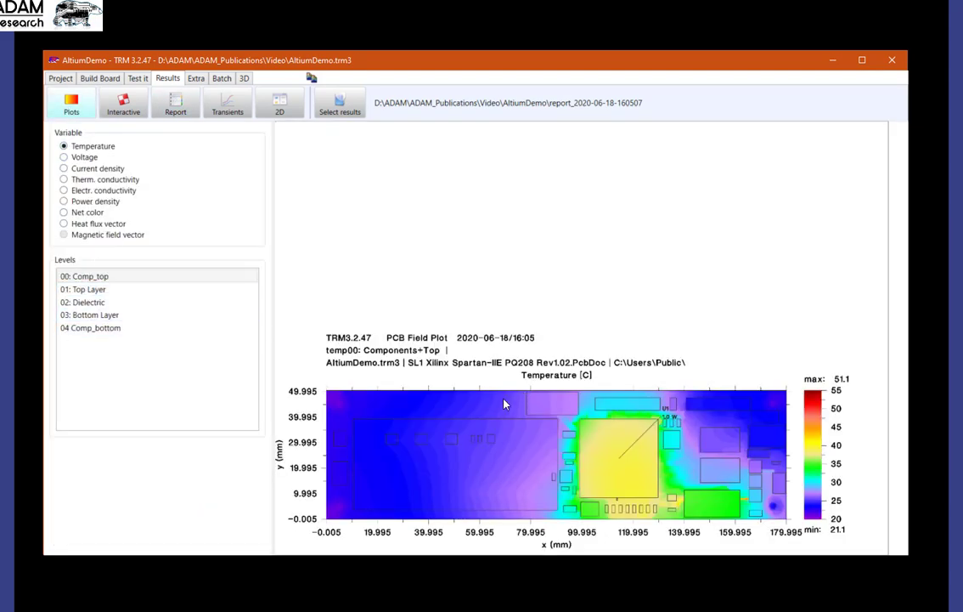
{"action": "left_click", "coordinate": [79, 290]}
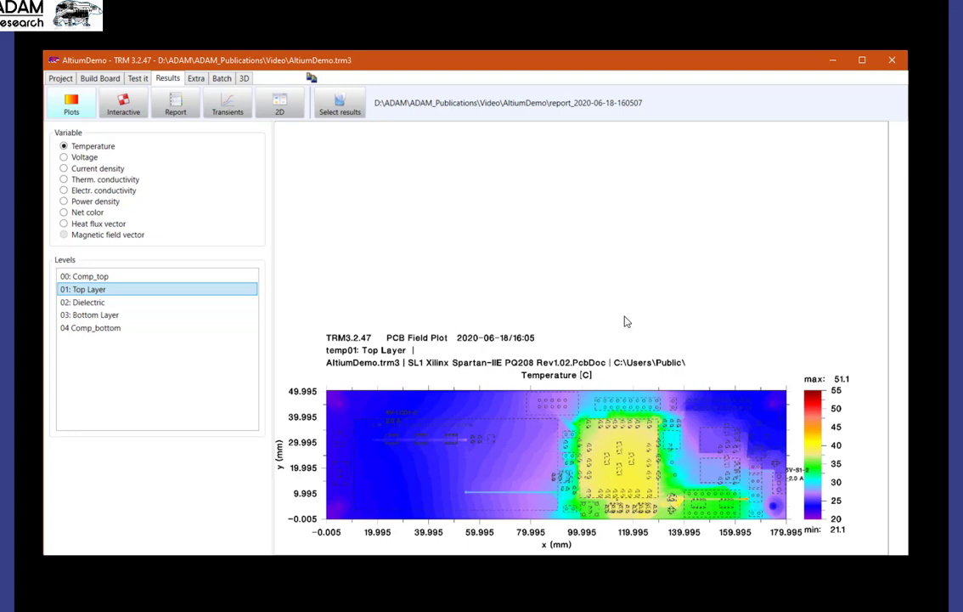
{"action": "scroll", "coordinate": [496, 453], "scroll_direction": "up", "scroll_amount": 3}
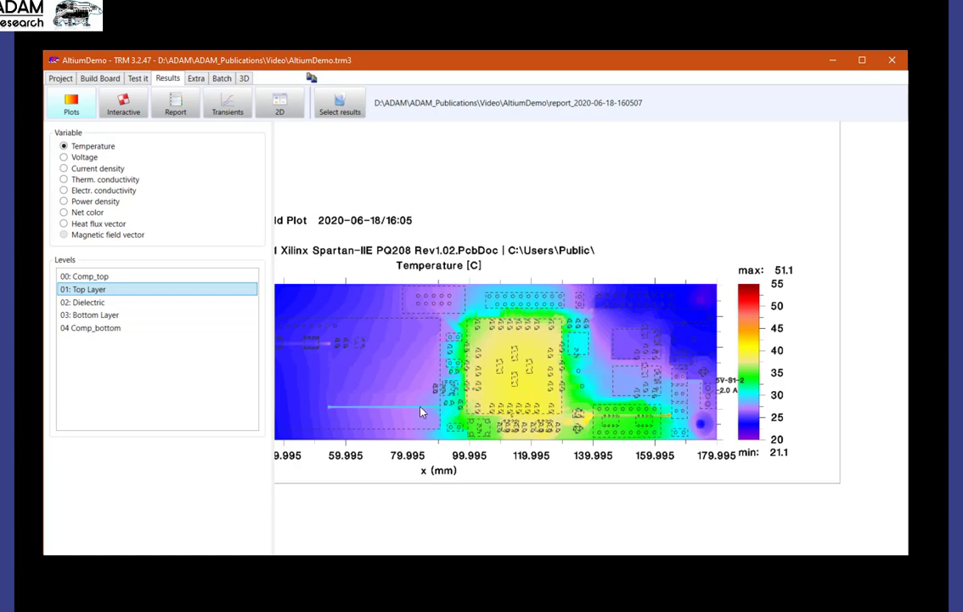
View the temperature plots of the Dielectric and Bottom Layer levels, examining the hot traces on the Bottom Layer
{"action": "left_click_drag", "start_coordinate": [341, 407], "coordinate": [399, 380]}
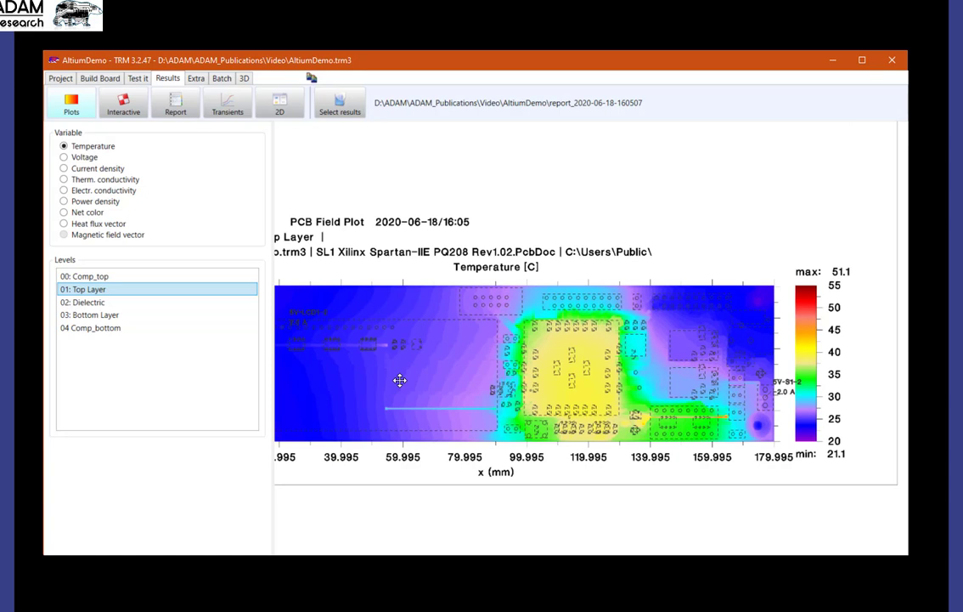
{"action": "left_click", "coordinate": [90, 304]}
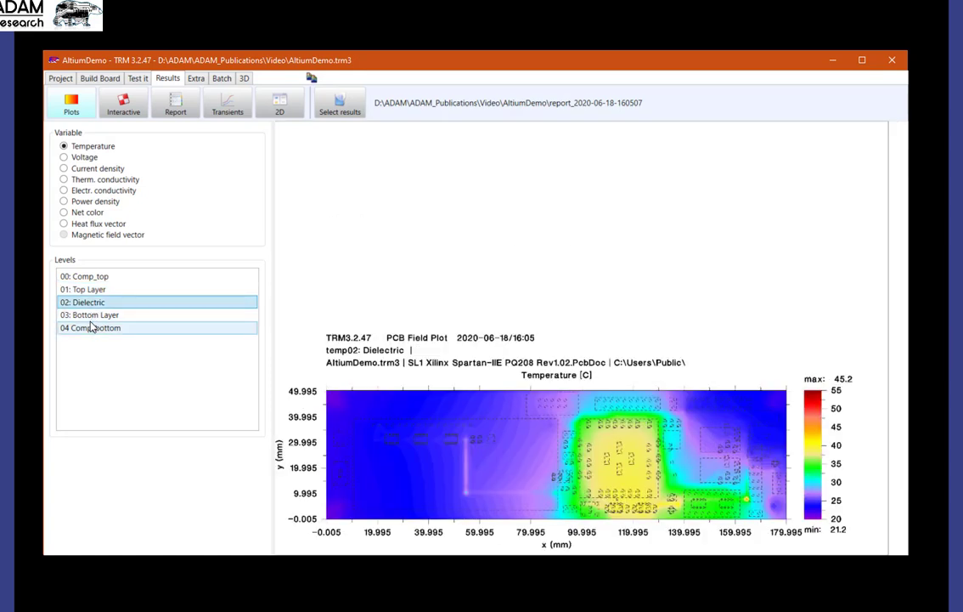
{"action": "left_click", "coordinate": [89, 319]}
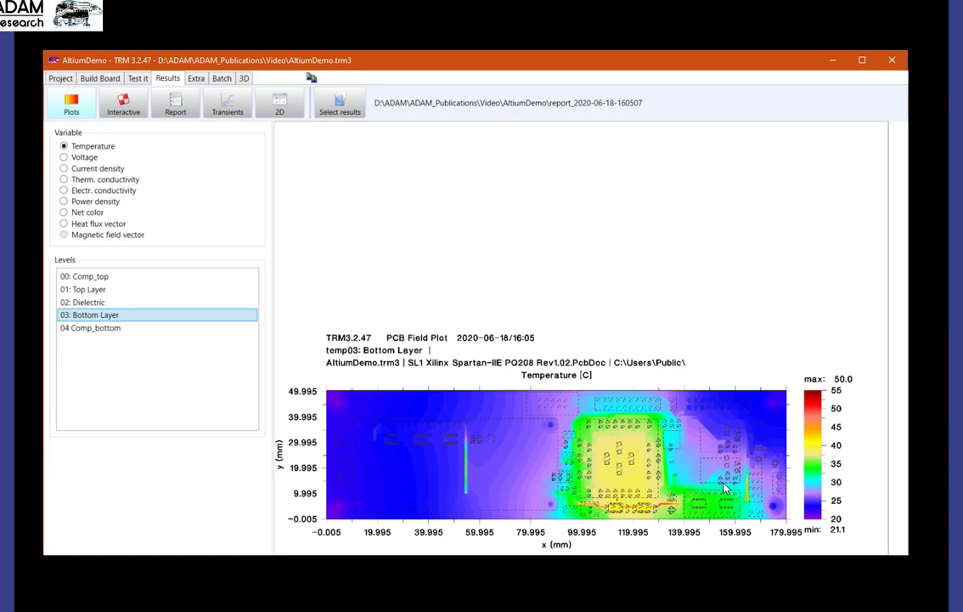
{"action": "scroll", "coordinate": [587, 425], "scroll_direction": "up", "scroll_amount": 1}
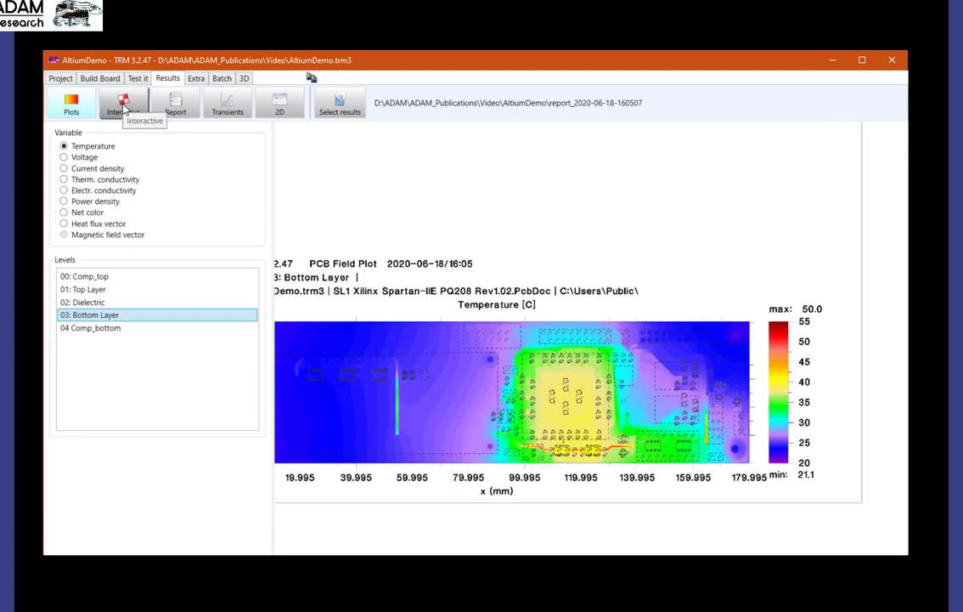
Import the voltage results into the interactive 3D view and inspect the voltage along the traces from an oblique angle
{"action": "left_click", "coordinate": [124, 107]}
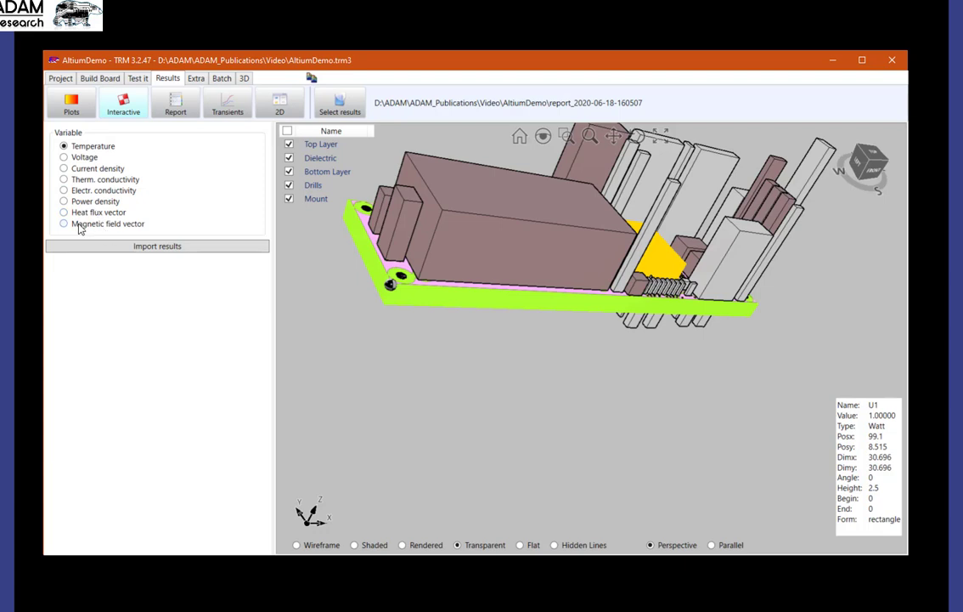
{"action": "left_click", "coordinate": [65, 158]}
{"action": "left_click", "coordinate": [75, 247]}
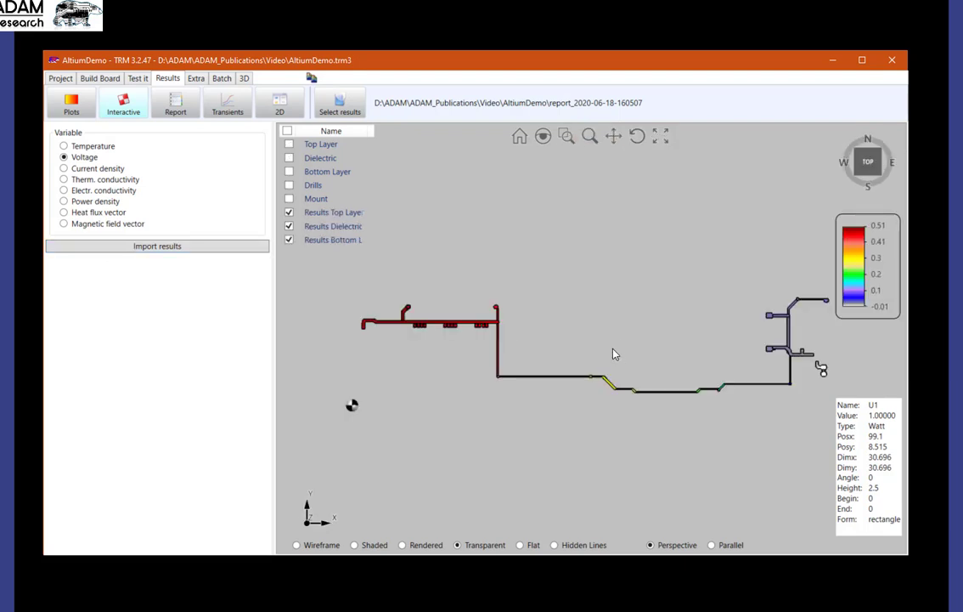
{"action": "mouse_move", "coordinate": [613, 351]}
{"action": "left_mouse_down"}
{"action": "mouse_move", "coordinate": [628, 225]}
{"action": "mouse_move", "coordinate": [612, 330]}
{"action": "mouse_move", "coordinate": [595, 333]}
{"action": "mouse_move", "coordinate": [441, 276]}
{"action": "left_mouse_up"}
{"action": "left_click", "coordinate": [565, 304]}
Import the current density results into the interactive 3D view and inspect the trace segments on each layer
{"action": "left_click", "coordinate": [97, 168]}
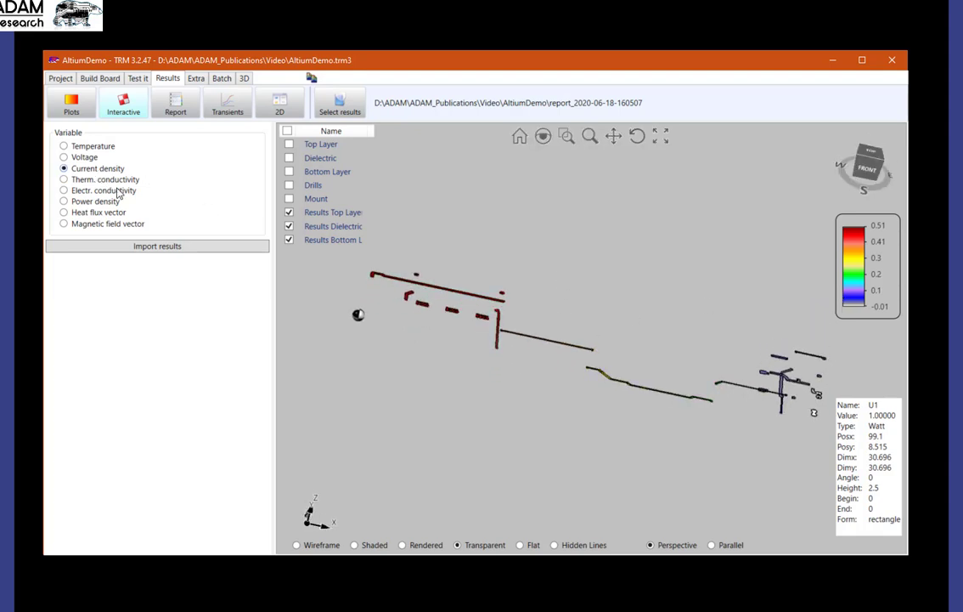
{"action": "left_click", "coordinate": [103, 245]}
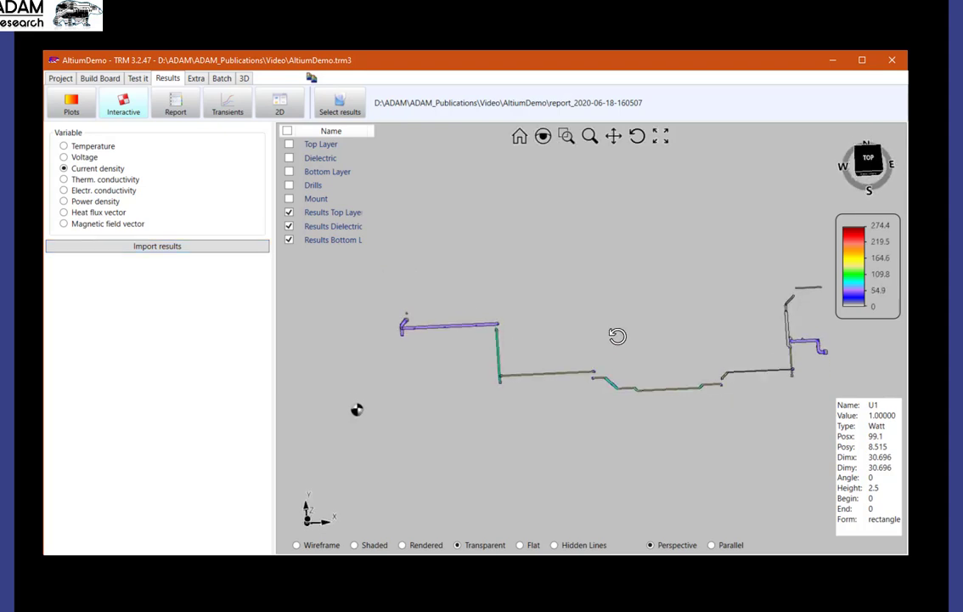
{"action": "left_click_drag", "start_coordinate": [618, 335], "coordinate": [695, 406]}
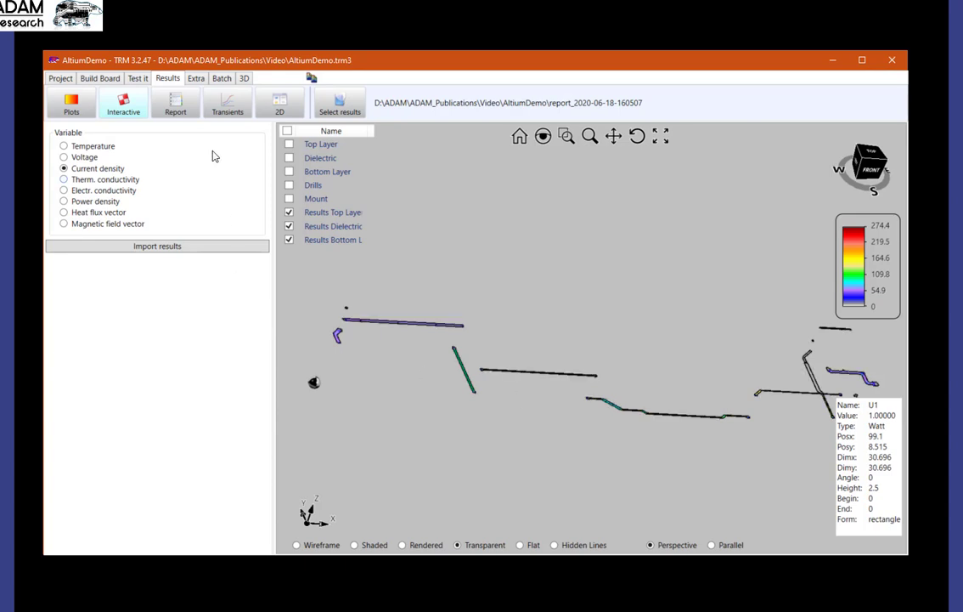
Read the heat by levels, electric results per net and component results in the report, and return to the calculation settings
{"action": "left_click", "coordinate": [162, 102]}
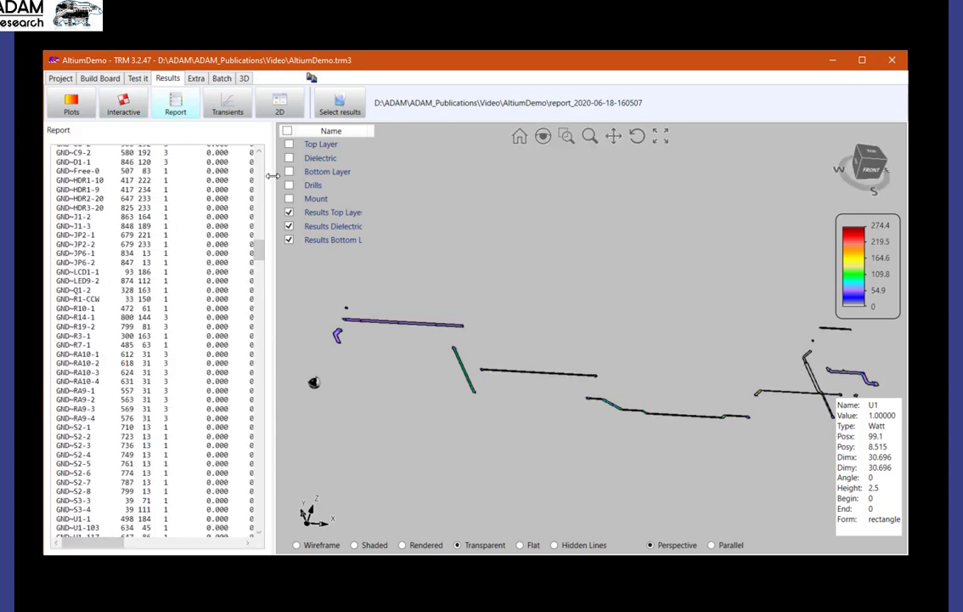
{"action": "left_click_drag", "start_coordinate": [272, 175], "coordinate": [633, 176]}
{"action": "left_click_drag", "start_coordinate": [621, 249], "coordinate": [624, 467]}
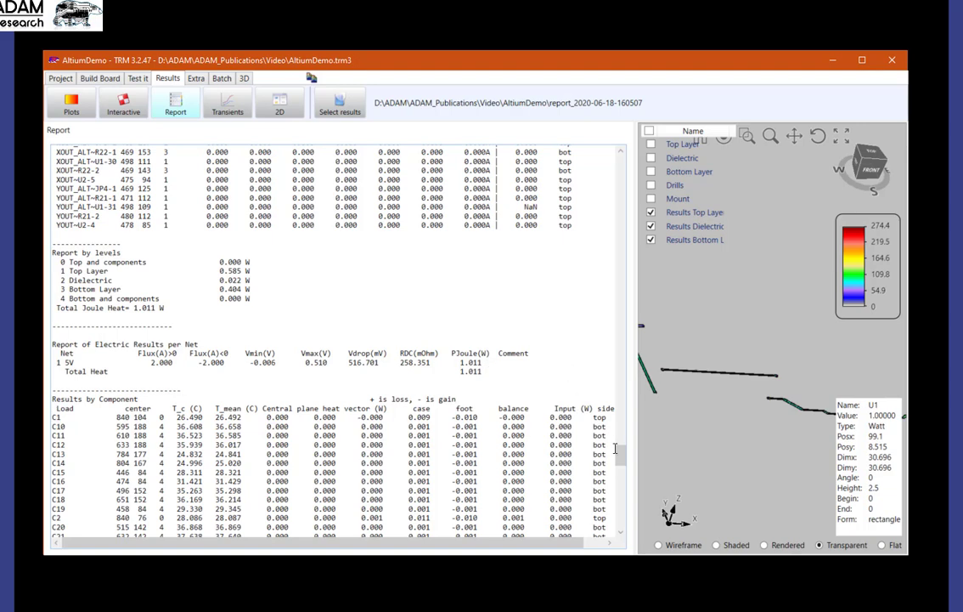
{"action": "left_click_drag", "start_coordinate": [631, 459], "coordinate": [443, 459]}
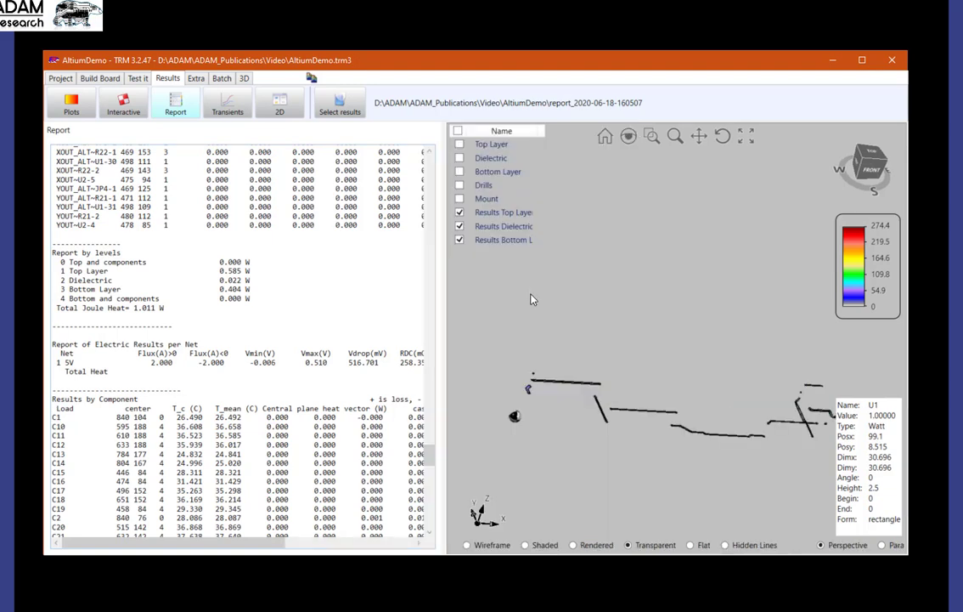
{"action": "left_click", "coordinate": [137, 79]}
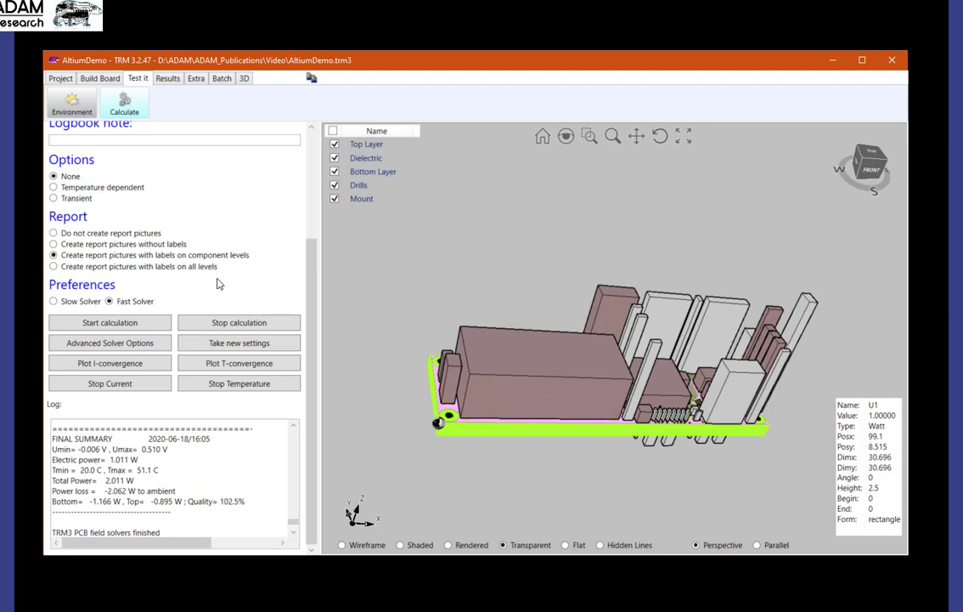